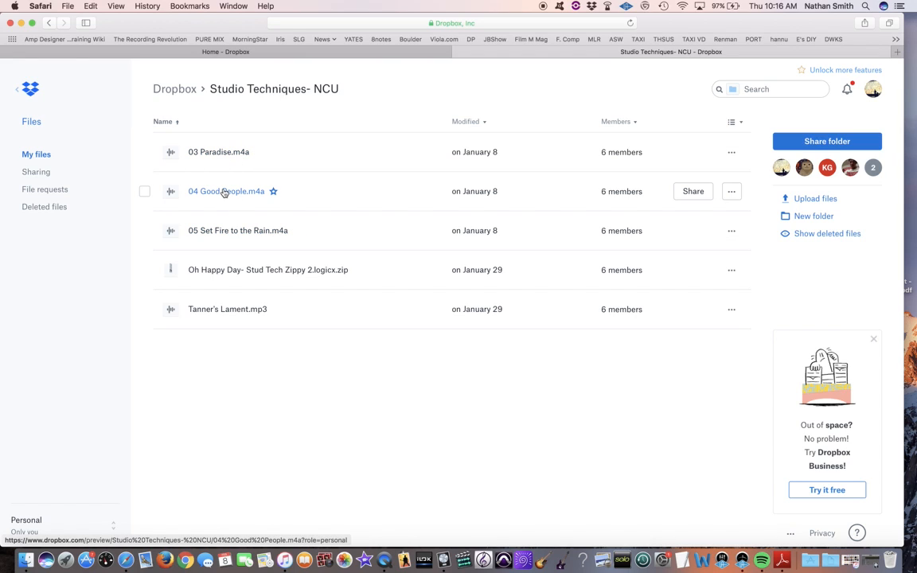
# Download 04 Good People.m4a from the shared Dropbox folder and minimize the web browser window
pyautogui.click(729, 193)
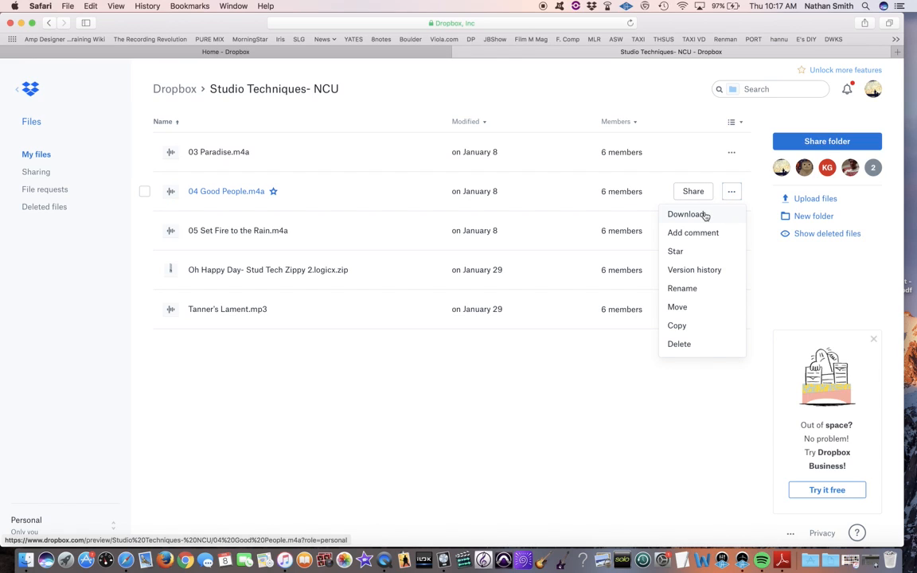
pyautogui.click(704, 214)
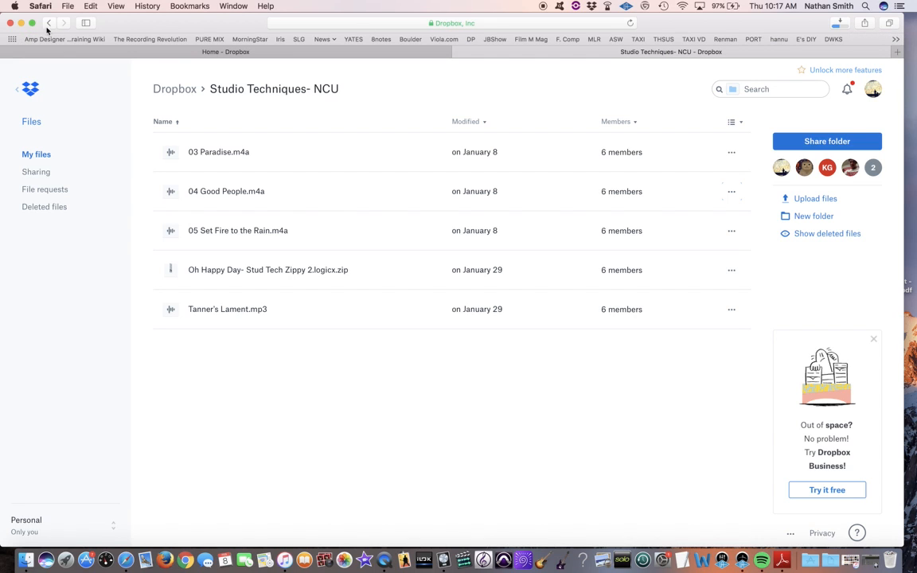
pyautogui.click(21, 23)
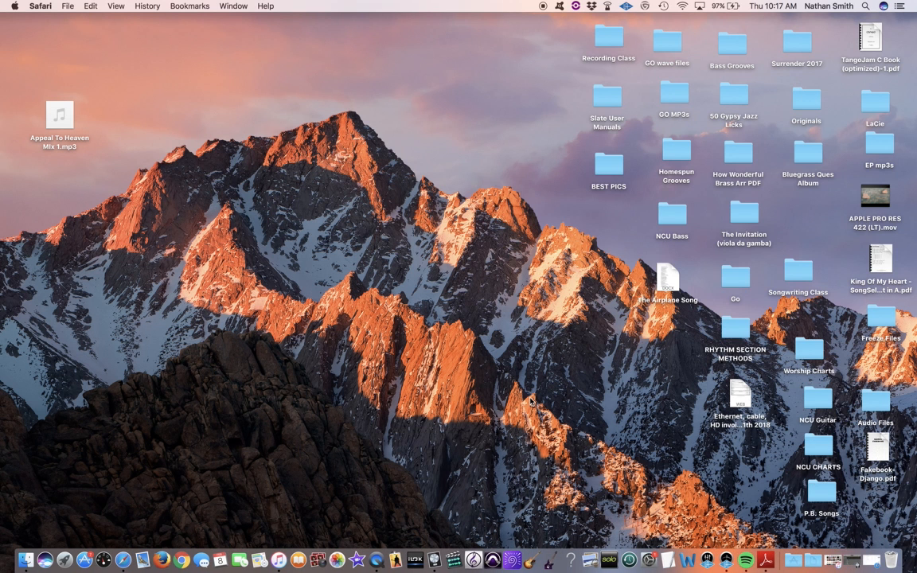
# Switch to Logic Pro X, close the current project, and create a new project with one audio track
pyautogui.click(842, 557)
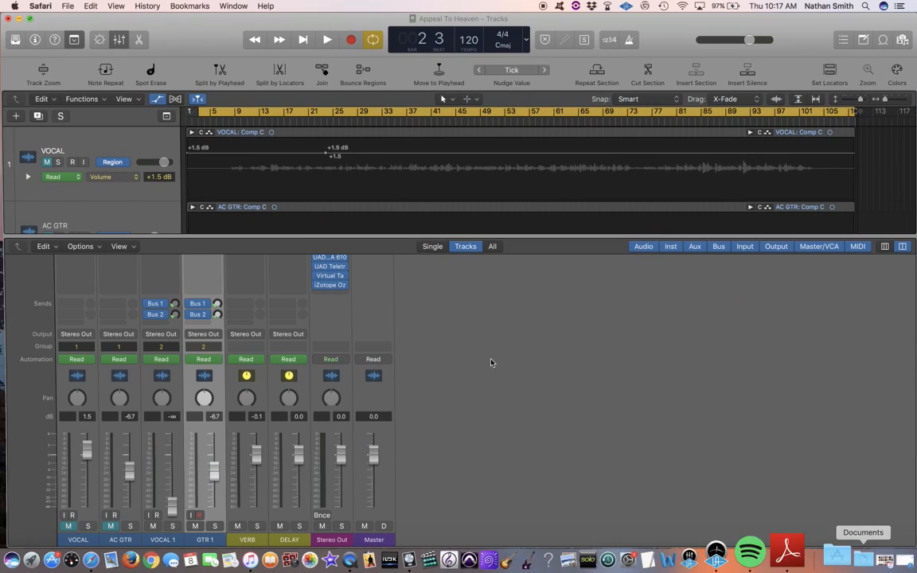
pyautogui.click(87, 7)
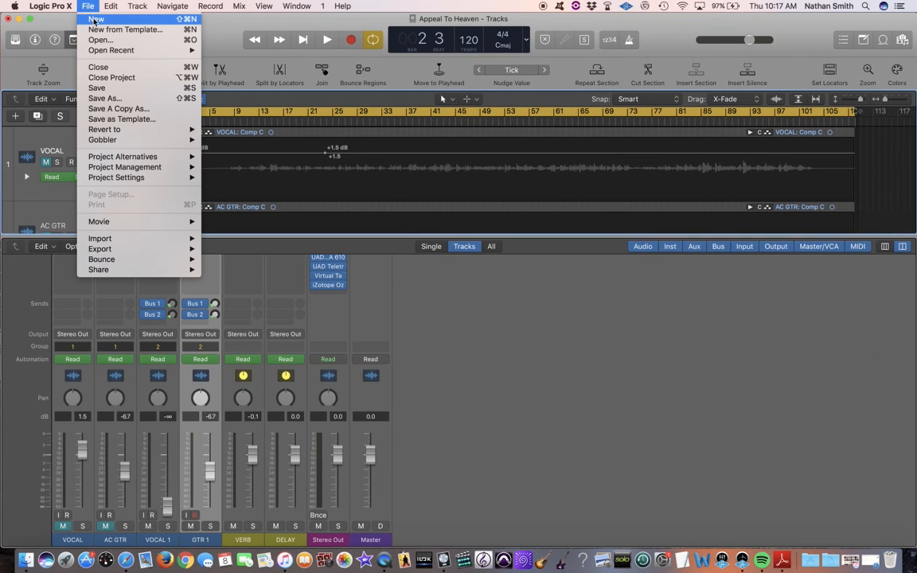
pyautogui.click(85, 18)
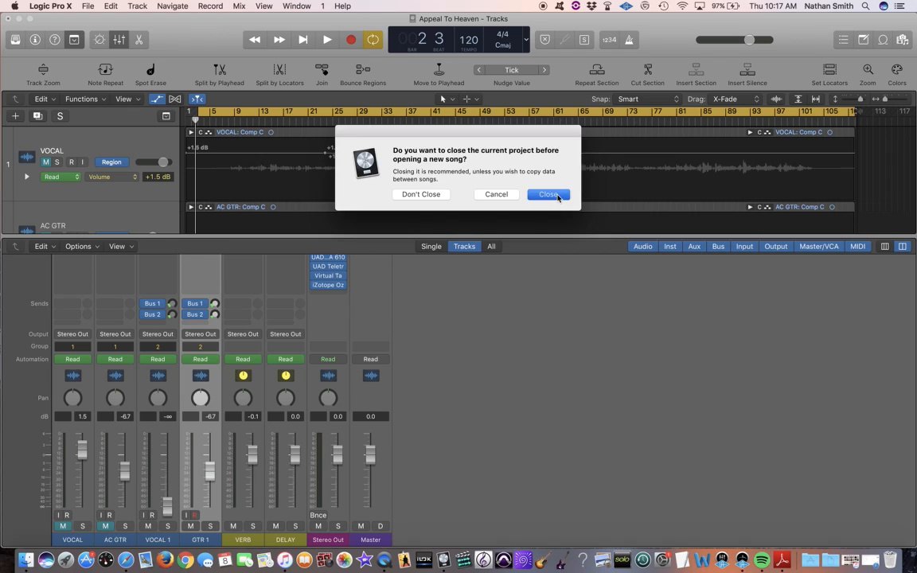
pyautogui.click(549, 194)
pyautogui.click(551, 192)
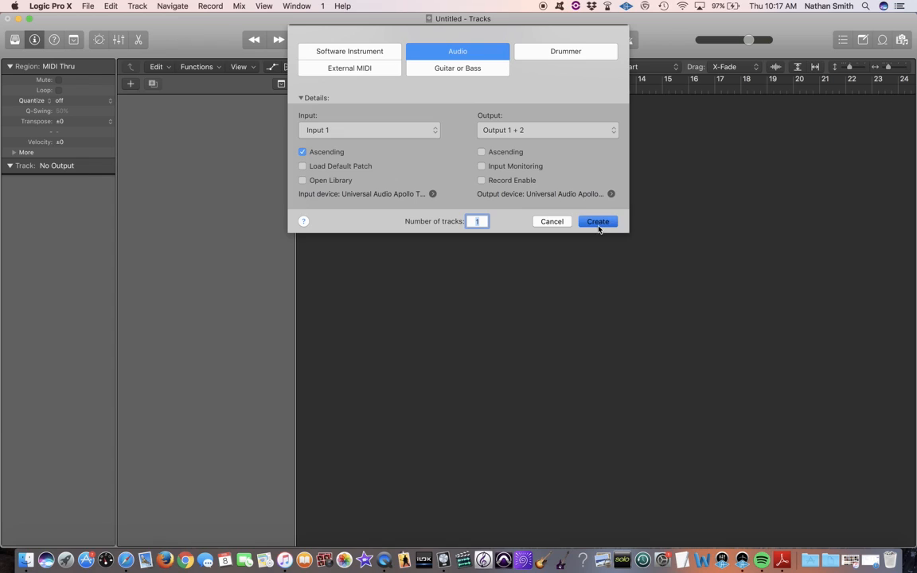
pyautogui.click(597, 224)
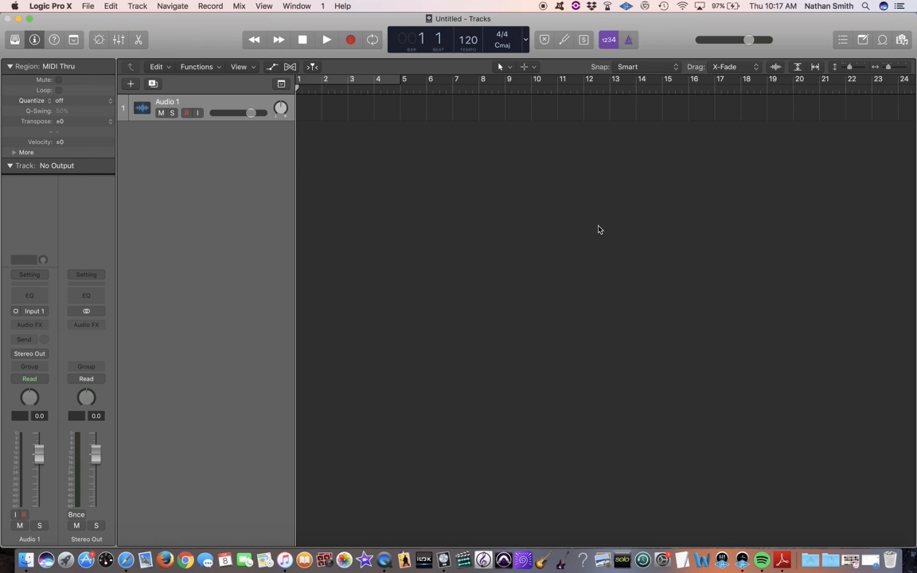
# Import 04 Good People.m4a from the Downloads folder onto the audio track at bar 1
pyautogui.click(902, 40)
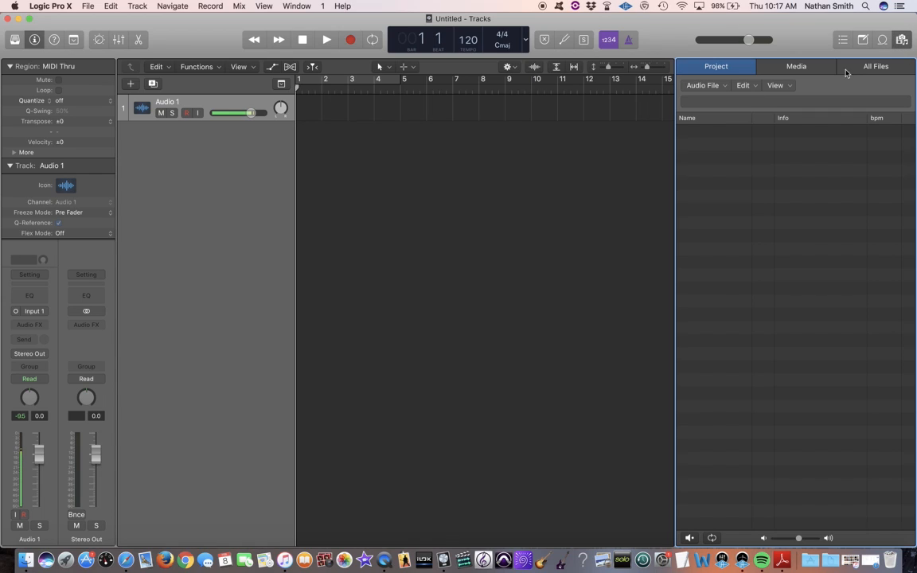
pyautogui.click(882, 67)
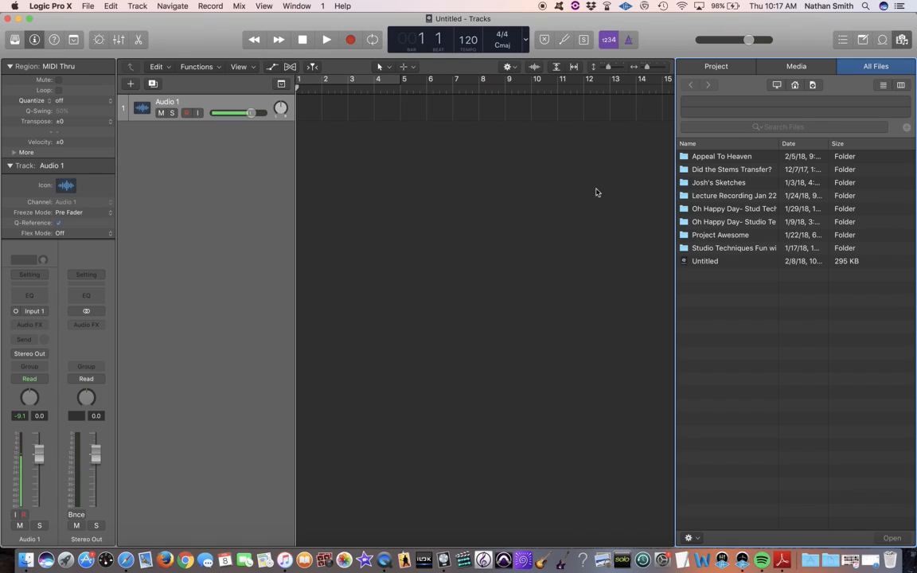
pyautogui.click(795, 86)
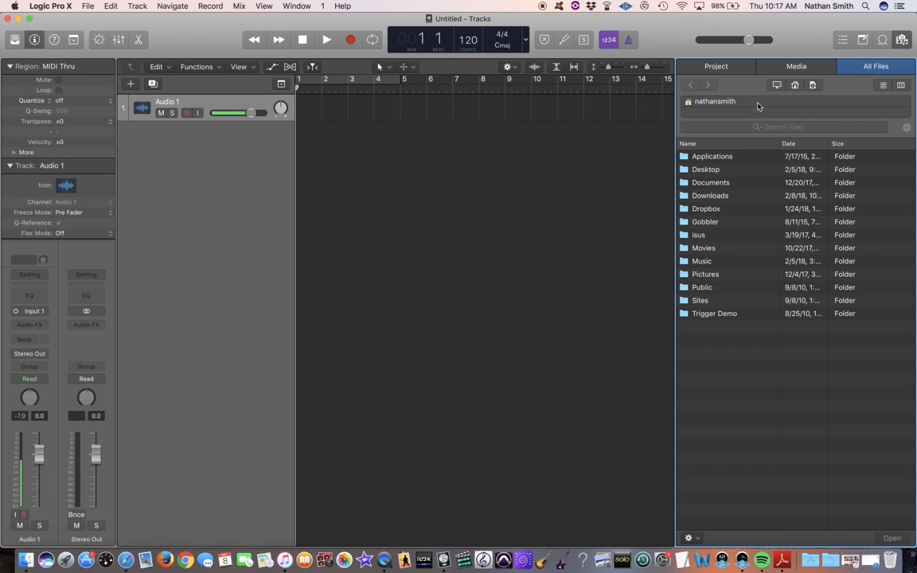
pyautogui.click(707, 198)
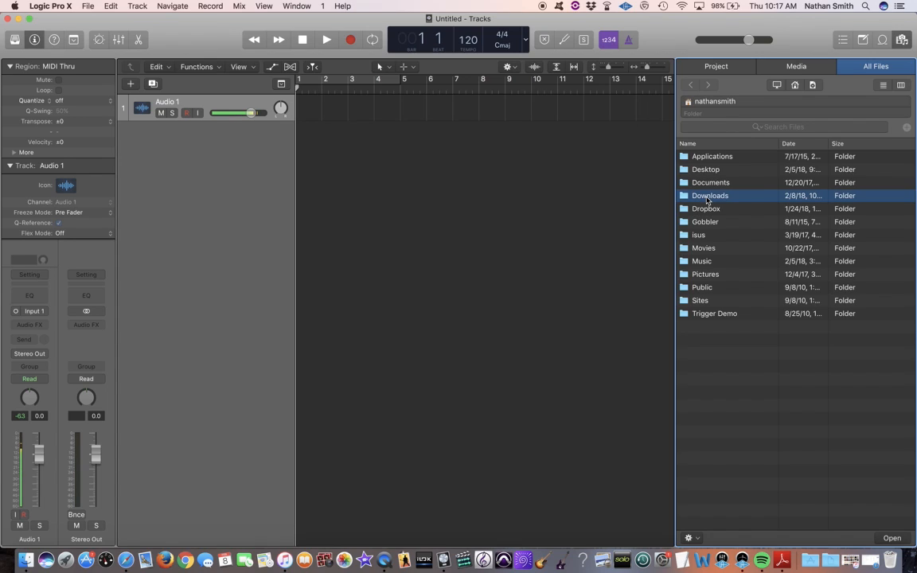
pyautogui.doubleClick(707, 198)
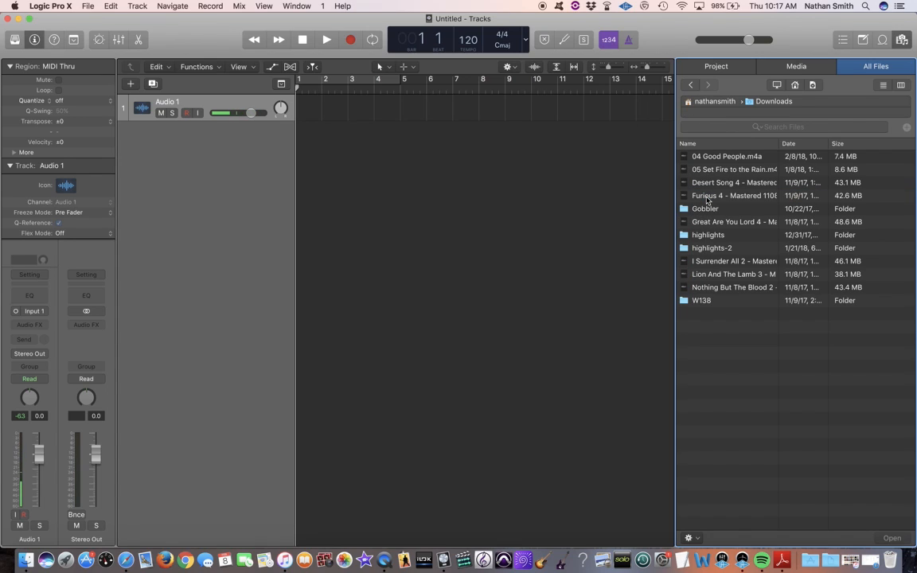
pyautogui.click(715, 159)
pyautogui.moveTo(722, 158); pyautogui.dragTo(213, 118)
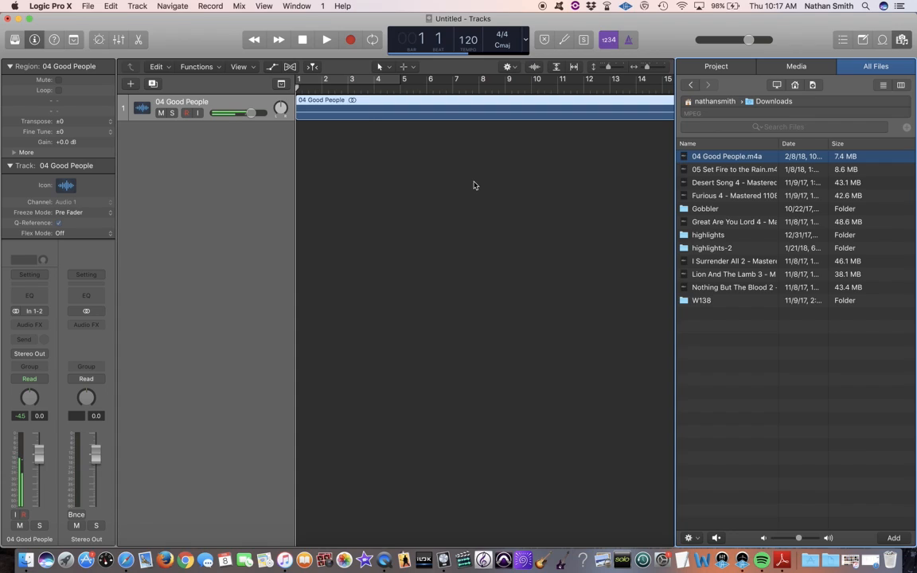
# Hide the file browser and inspector, fit the whole song in view, and play its first few bars
pyautogui.click(904, 39)
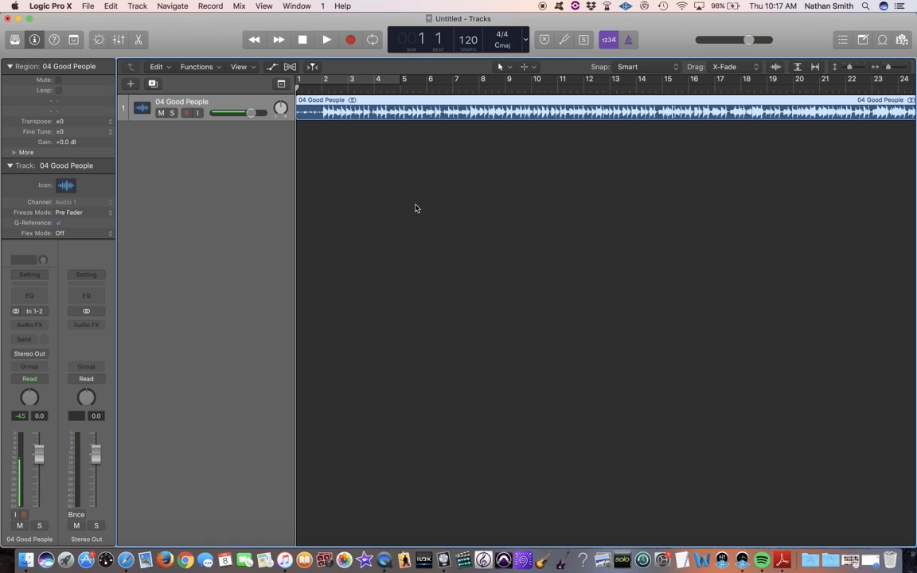
pyautogui.click(34, 40)
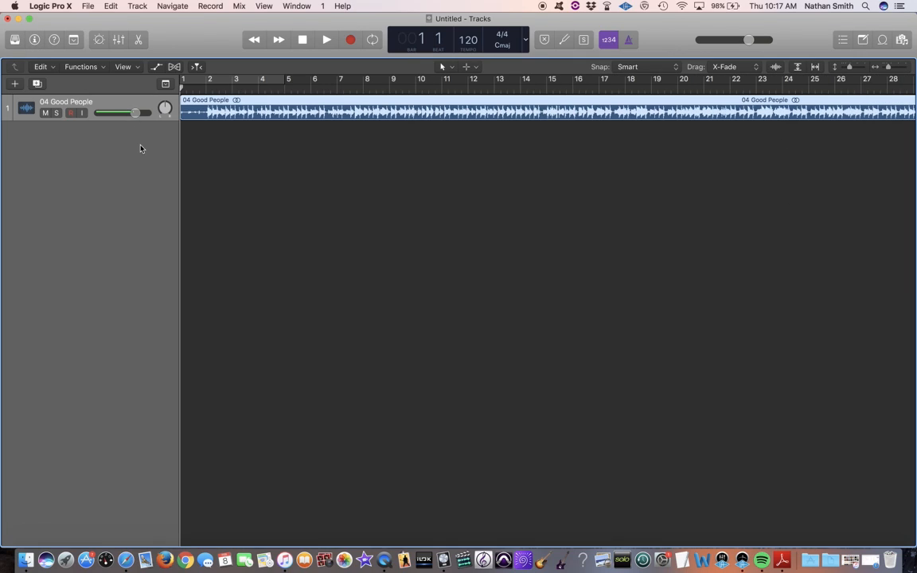
pyautogui.press('z')
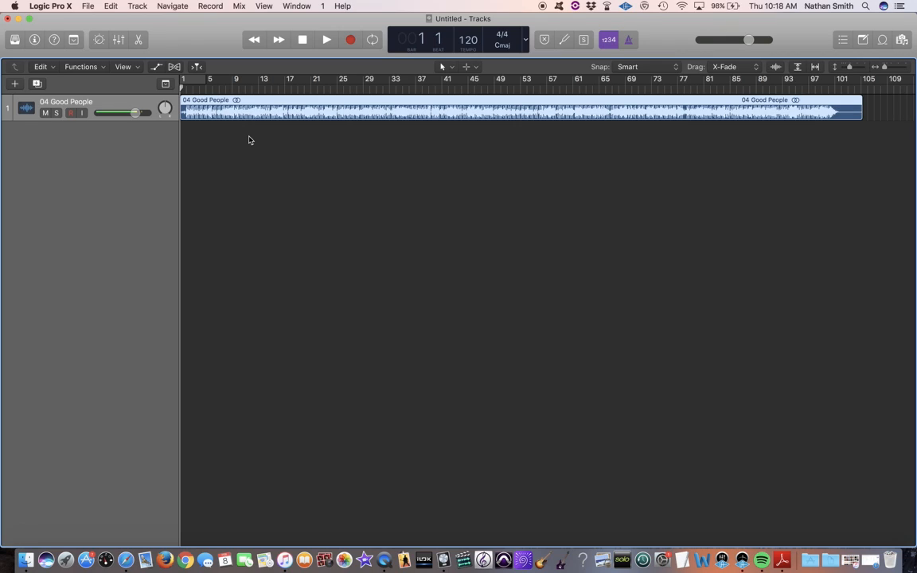
pyautogui.press('space')
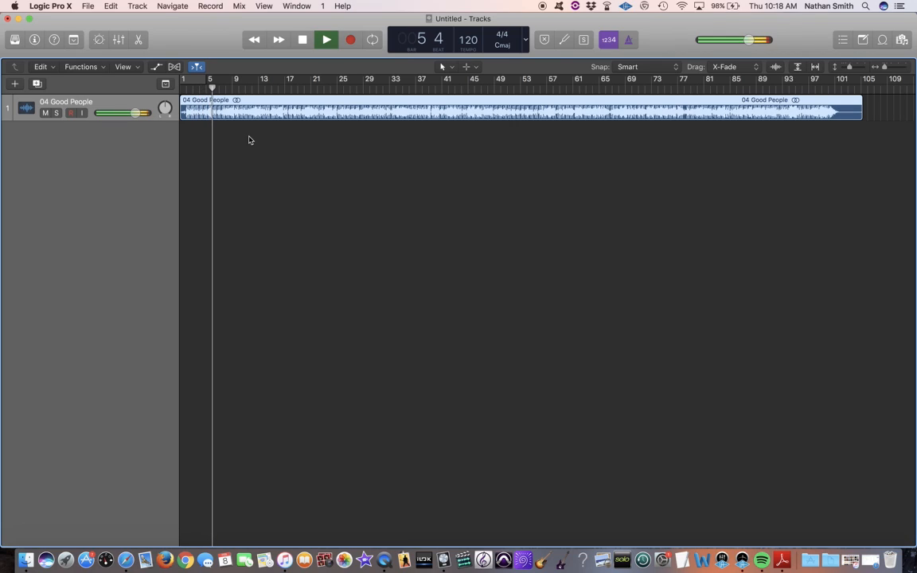
pyautogui.press('space')
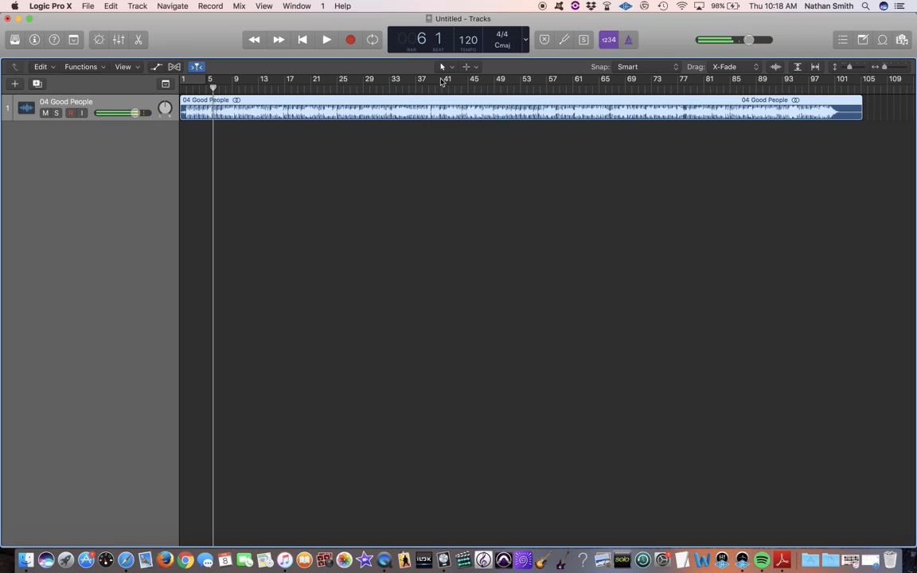
# Set a cycle range from bar 41 to bar 57 and audition its beginning
pyautogui.moveTo(441, 82); pyautogui.dragTo(549, 90)
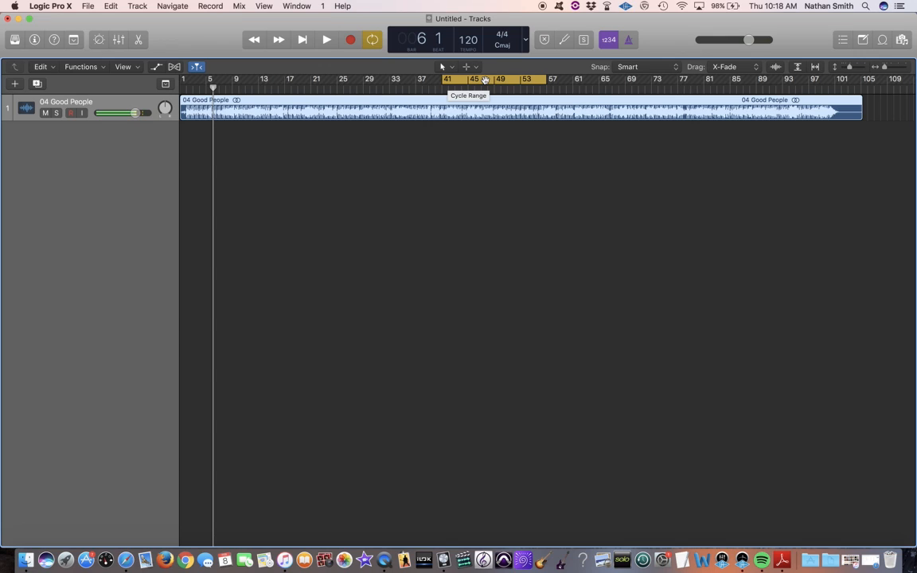
pyautogui.press('space')
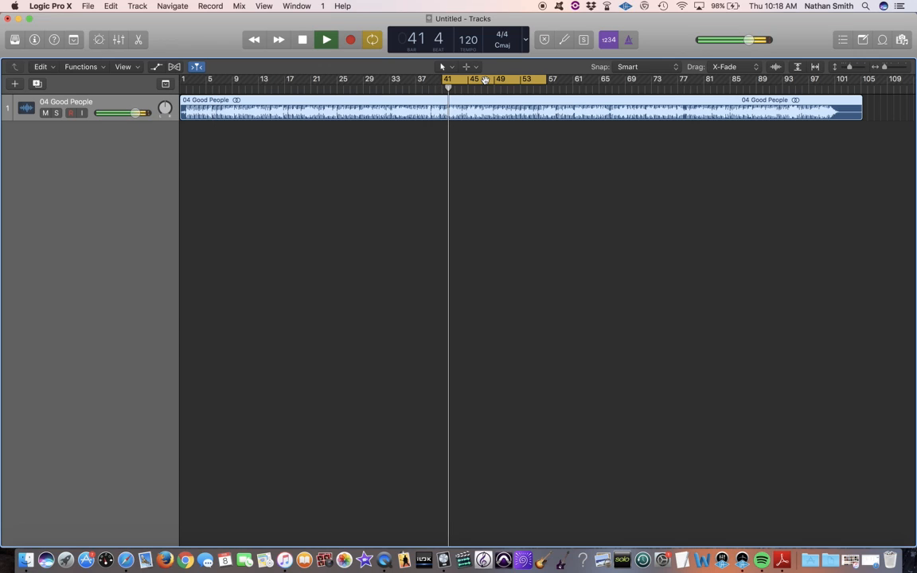
pyautogui.press('super+Right')
pyautogui.press('super+Right')
pyautogui.hscroll(5, 486, 81)
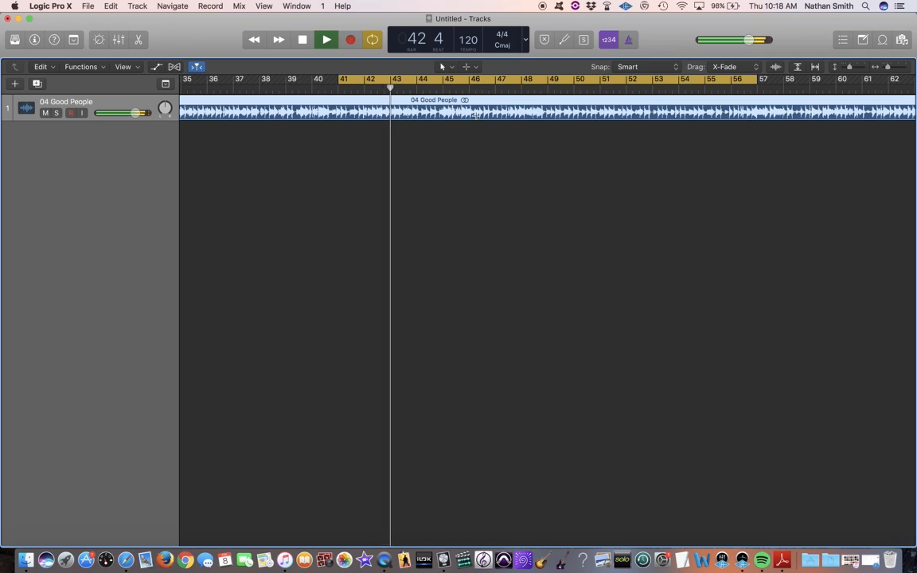
pyautogui.press('space')
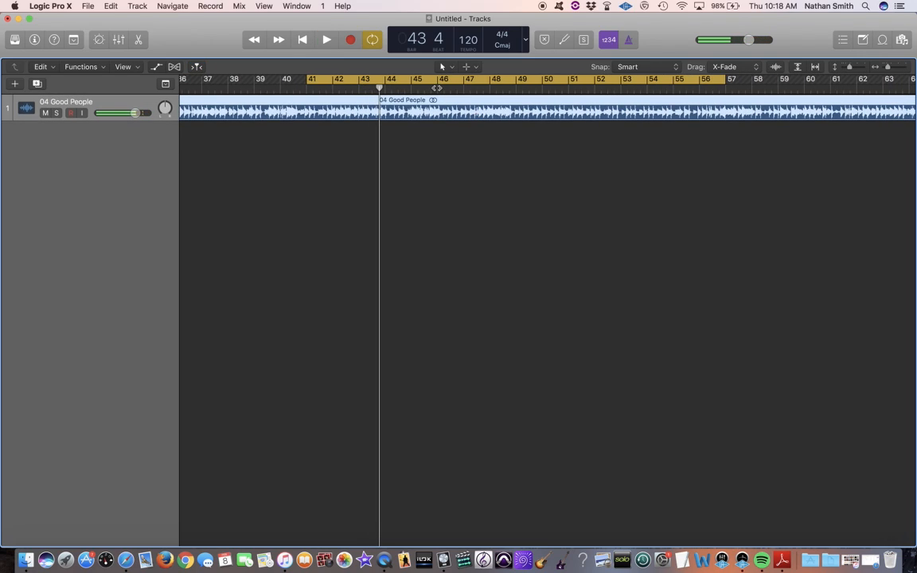
# Shift the cycle range earlier so it starts just before bar 40, auditioning the loop's starting point
pyautogui.moveTo(435, 79); pyautogui.dragTo(406, 82)
pyautogui.press('space')
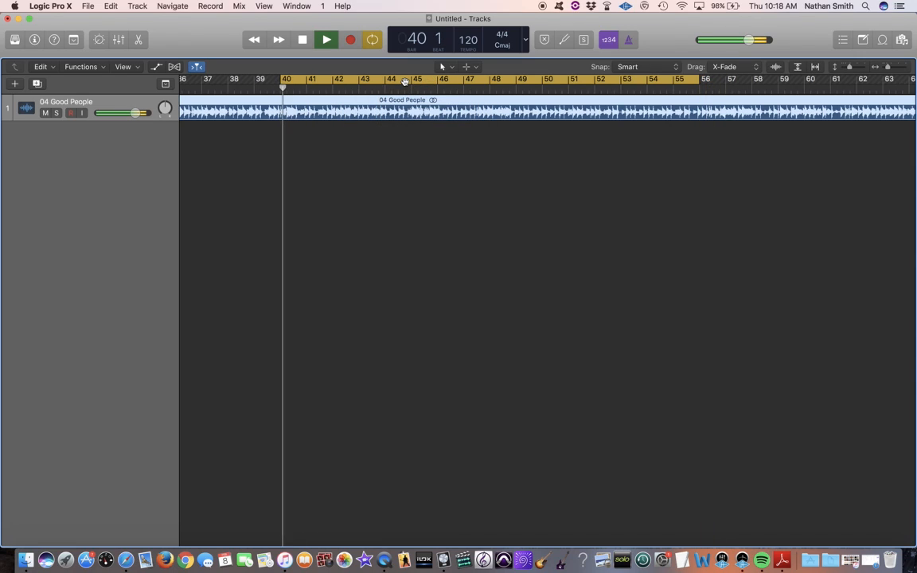
pyautogui.press('space')
pyautogui.moveTo(405, 82); pyautogui.dragTo(398, 82)
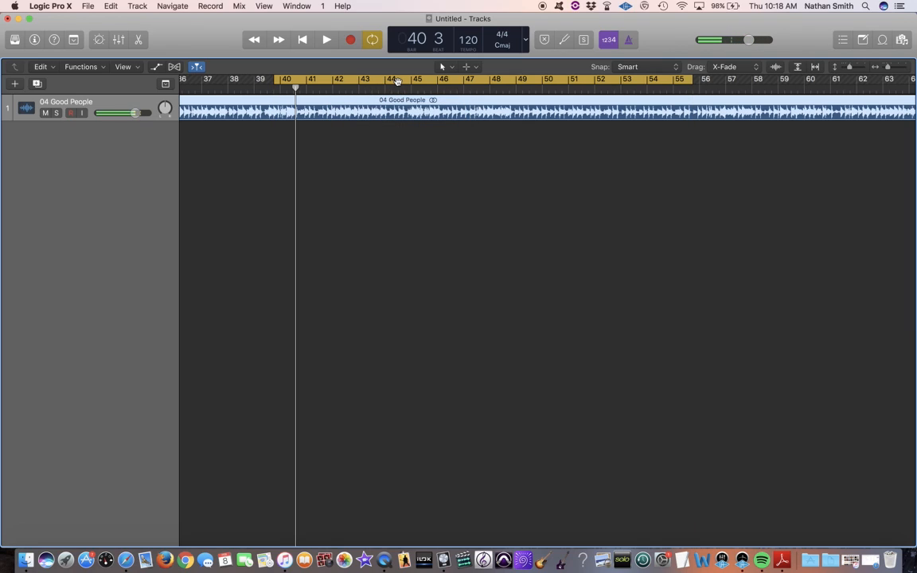
# Show an enlarged mixer and insert a Channel EQ on the 04 Good People track, with its window clear of the channel strips
pyautogui.click(118, 39)
pyautogui.scroll(5, 128, 443)
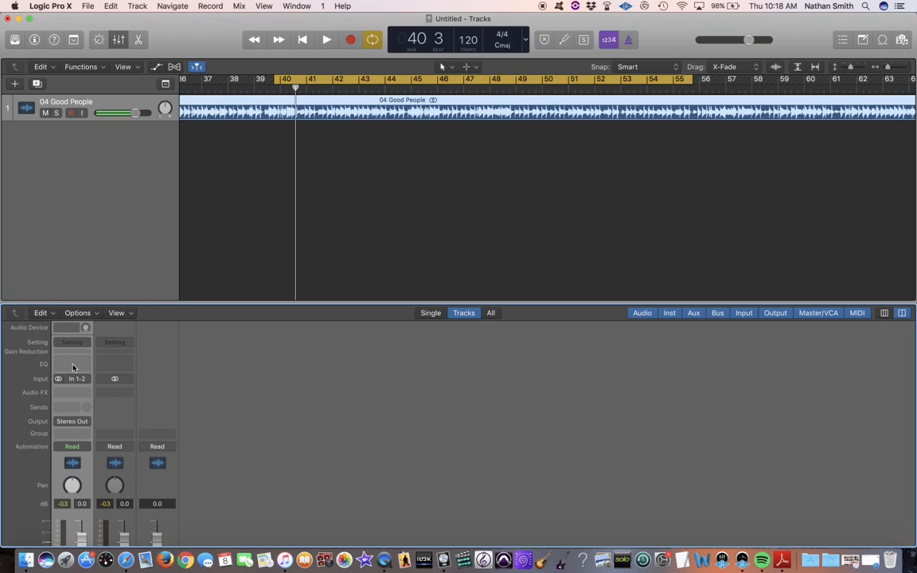
pyautogui.moveTo(183, 304); pyautogui.dragTo(178, 215)
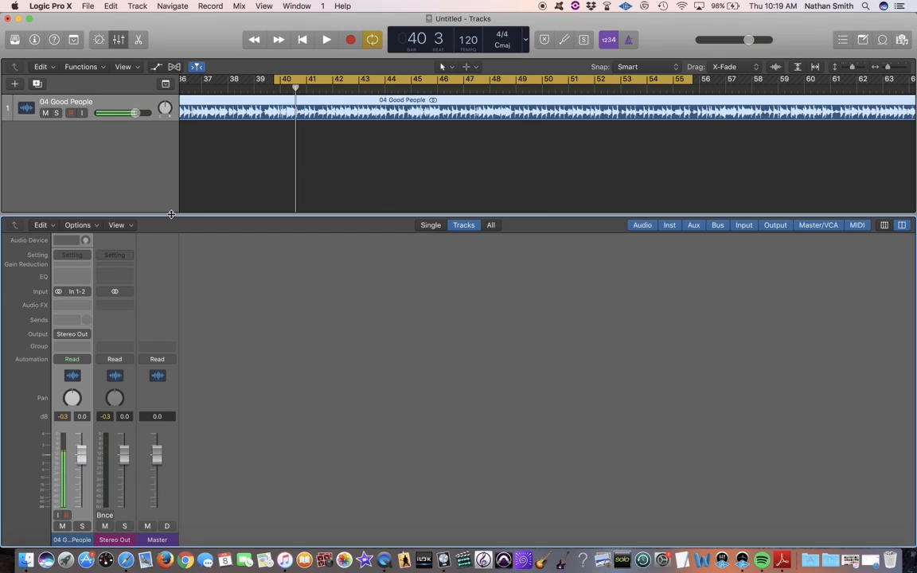
pyautogui.click(74, 276)
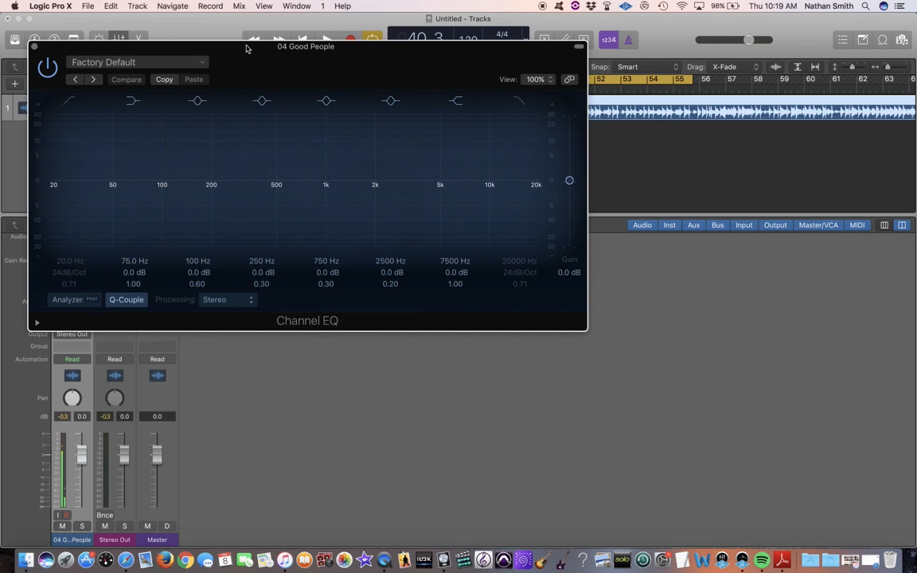
pyautogui.moveTo(246, 48); pyautogui.dragTo(404, 146)
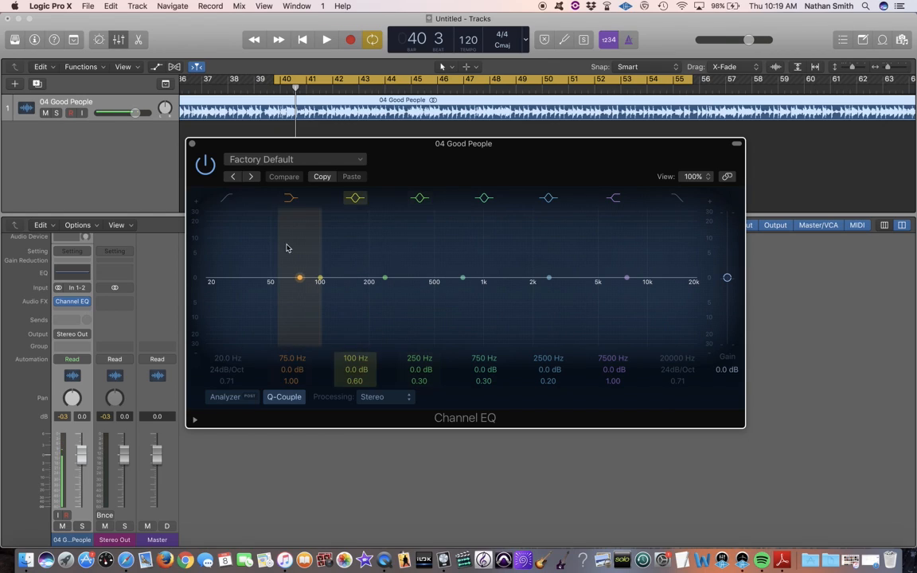
# Enable the EQ's low cut band, sweep it up to about 156 Hz during cycle playback, and set it to 49 Hz
pyautogui.click(225, 203)
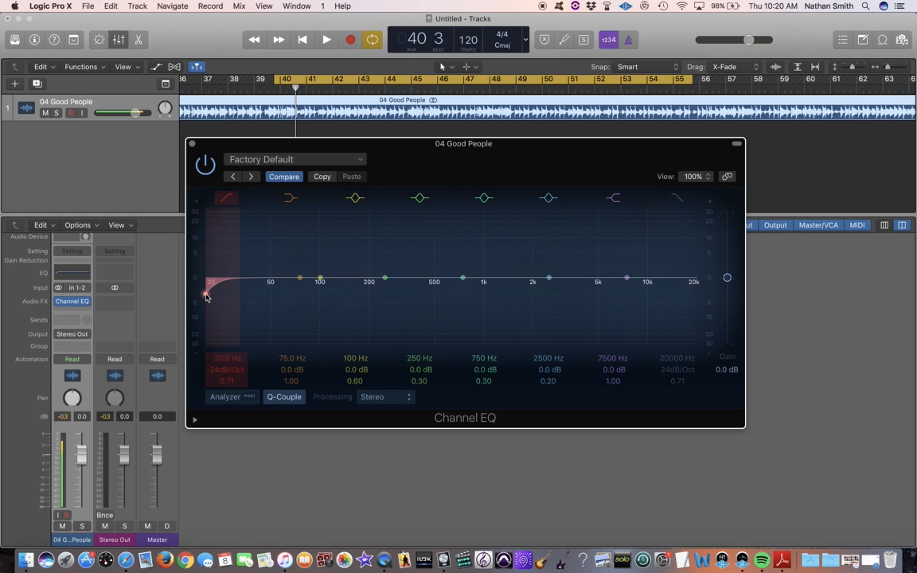
pyautogui.press('space')
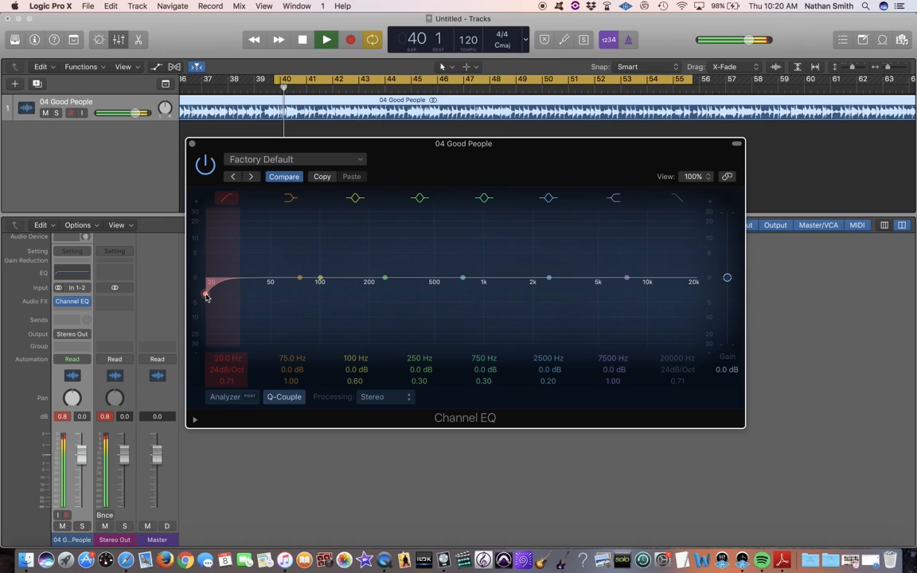
pyautogui.moveTo(205, 297); pyautogui.dragTo(362, 294)
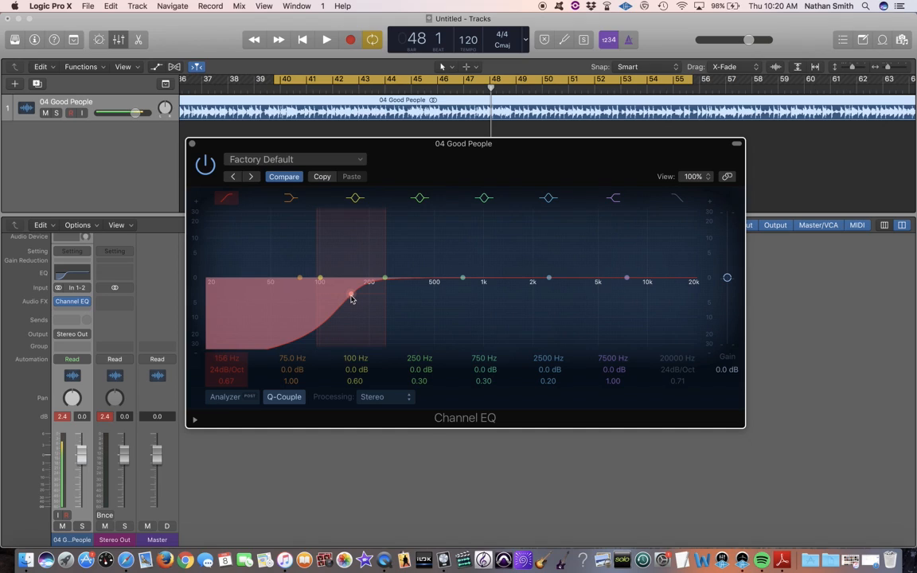
pyautogui.moveTo(351, 299); pyautogui.dragTo(265, 298)
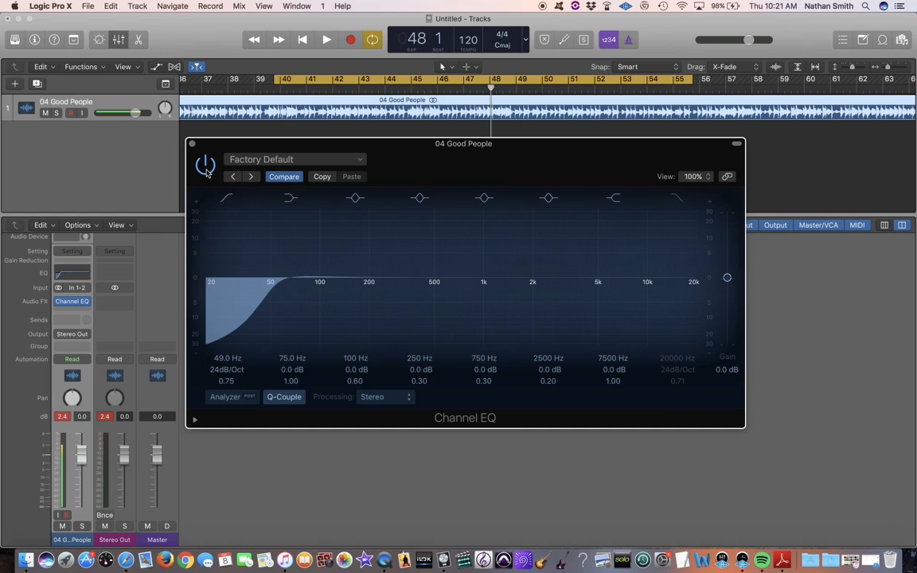
# Compare the song with and without the low cut by toggling the Channel EQ bypass during cycle playback, ending with it bypassed
pyautogui.click(207, 171)
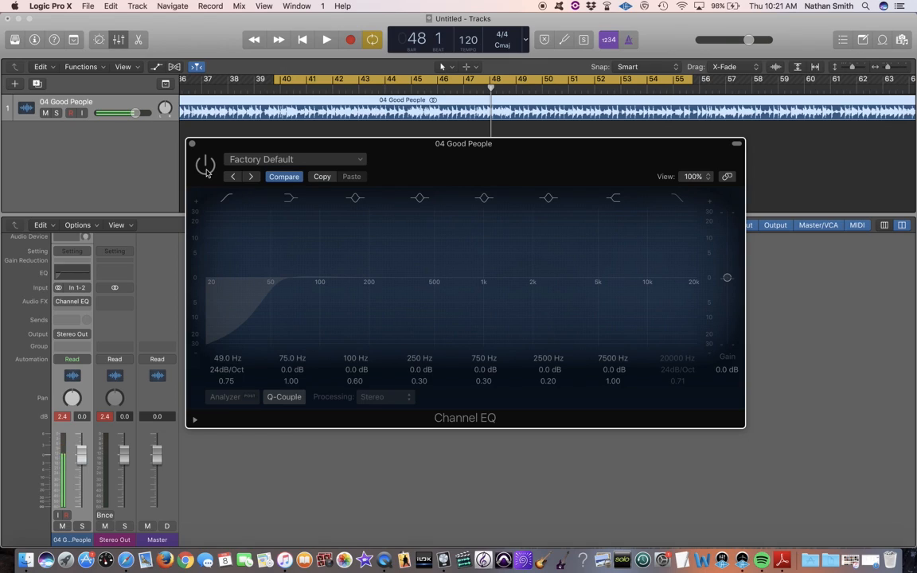
pyautogui.press('space')
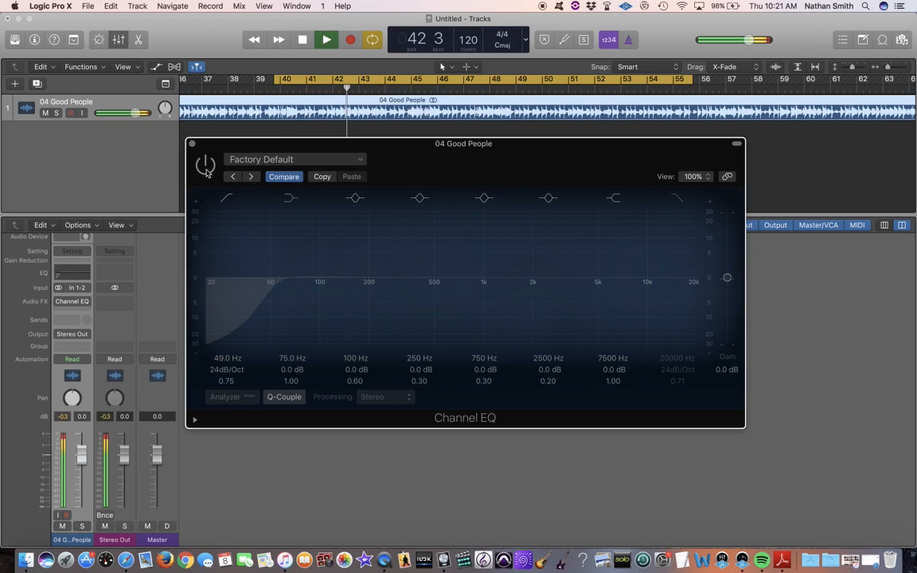
pyautogui.click(205, 165)
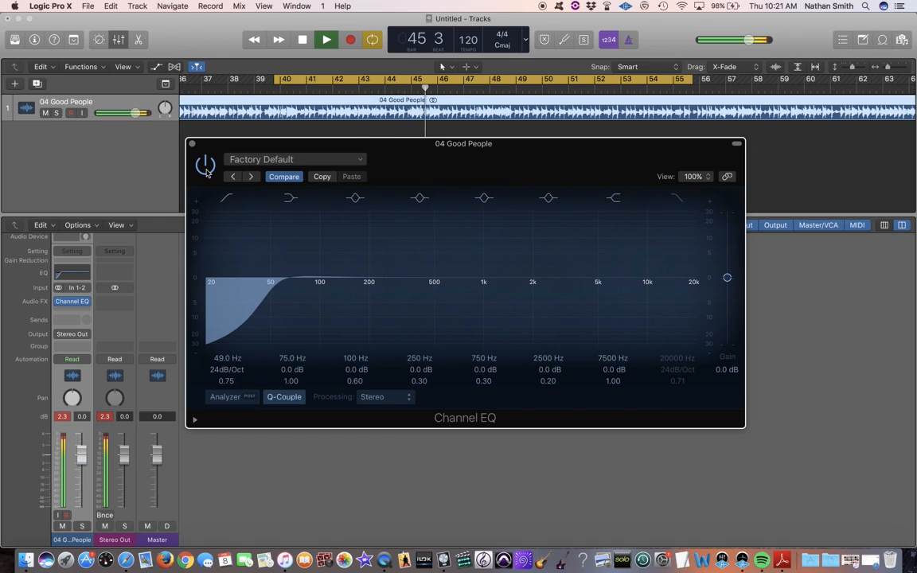
pyautogui.click(206, 166)
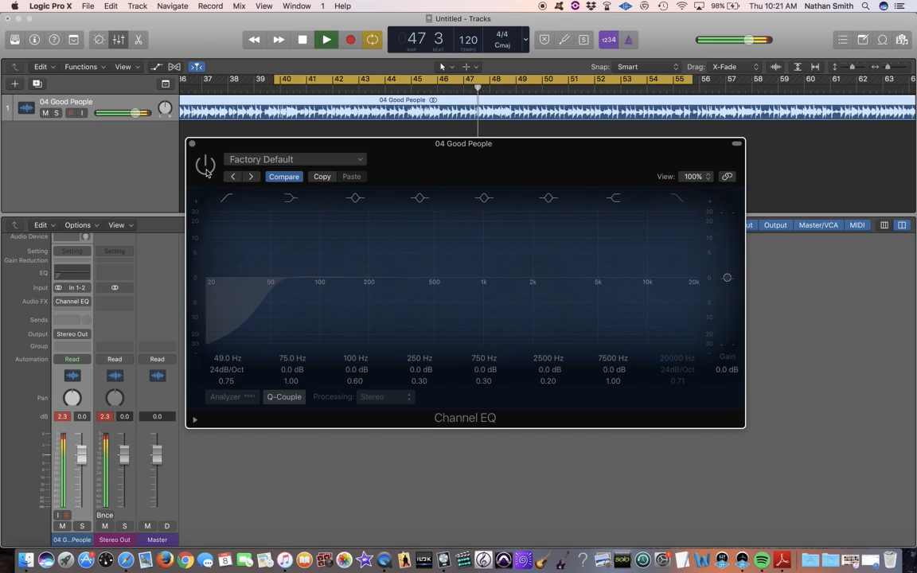
pyautogui.click(205, 166)
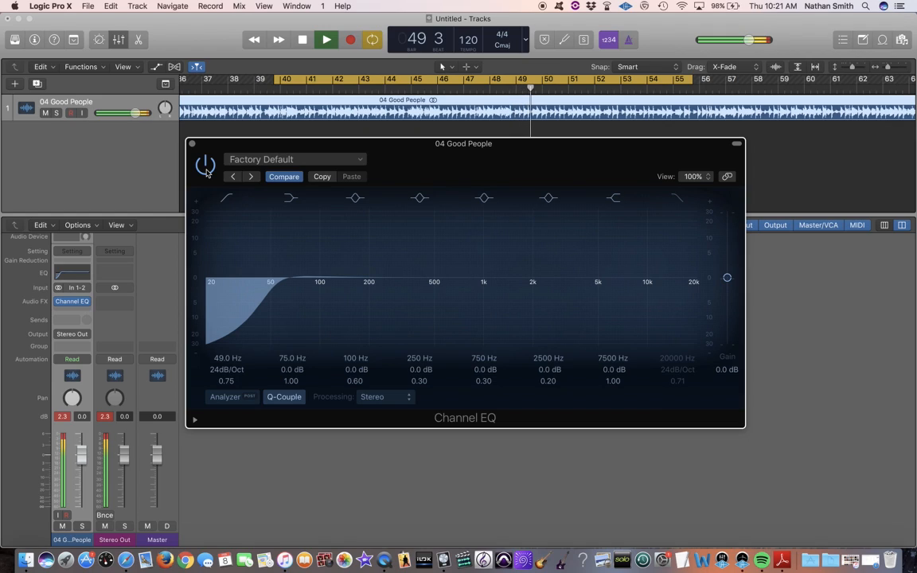
pyautogui.click(206, 171)
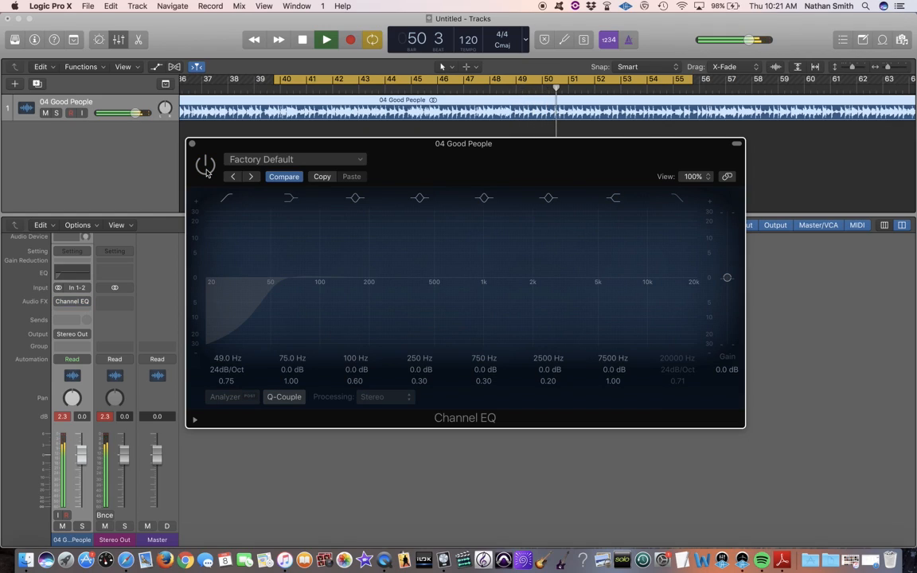
pyautogui.press('space')
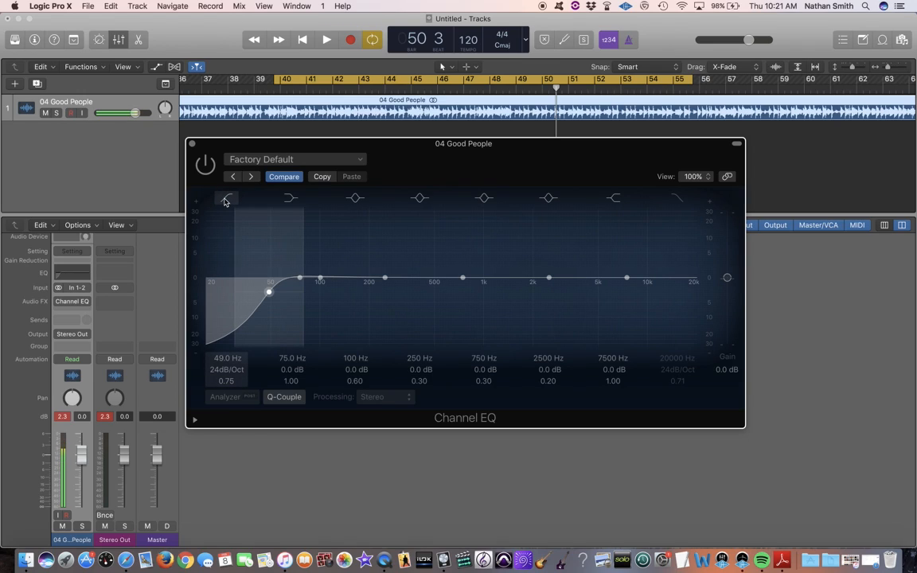
# Turn off the low cut band and set the low shelf band to 80 Hz with a gain of -10 dB
pyautogui.click(225, 200)
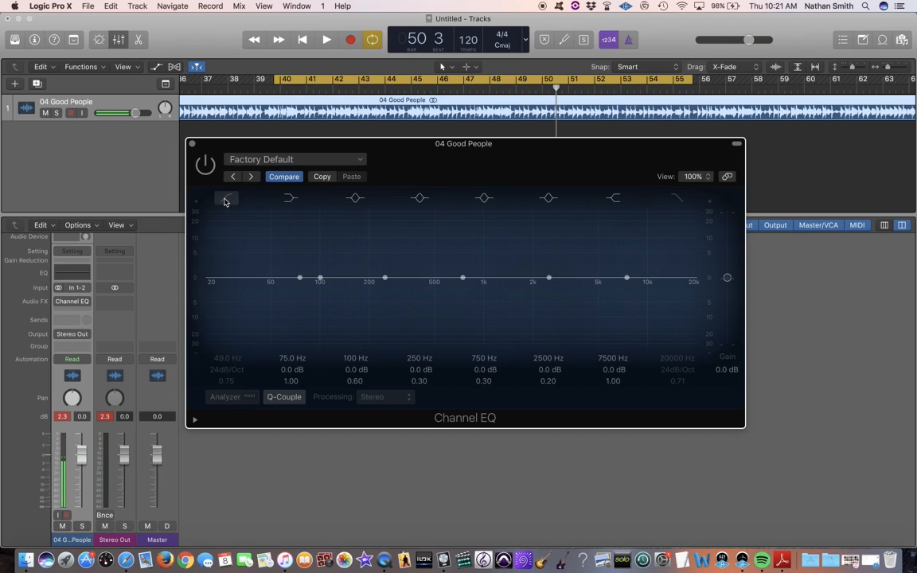
pyautogui.click(291, 201)
pyautogui.click(291, 201)
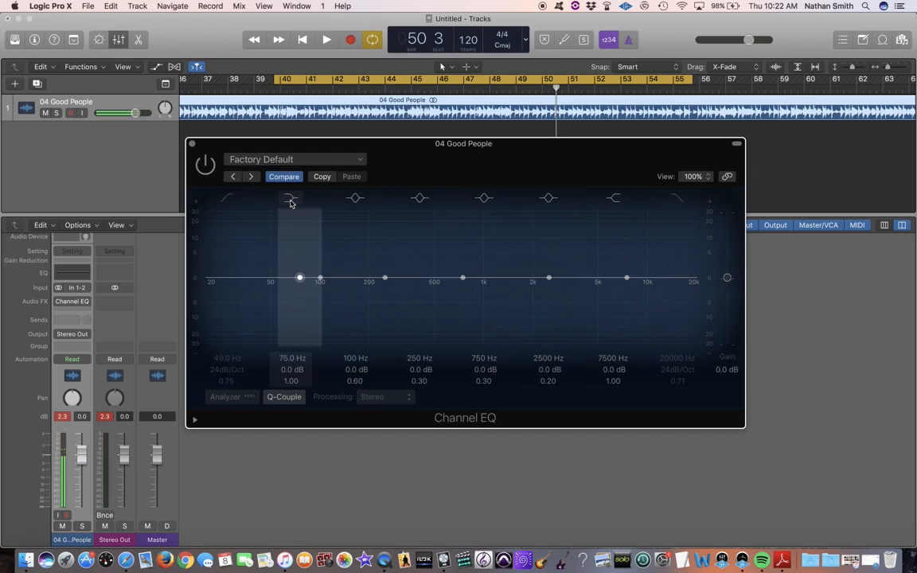
pyautogui.moveTo(299, 280); pyautogui.dragTo(304, 312)
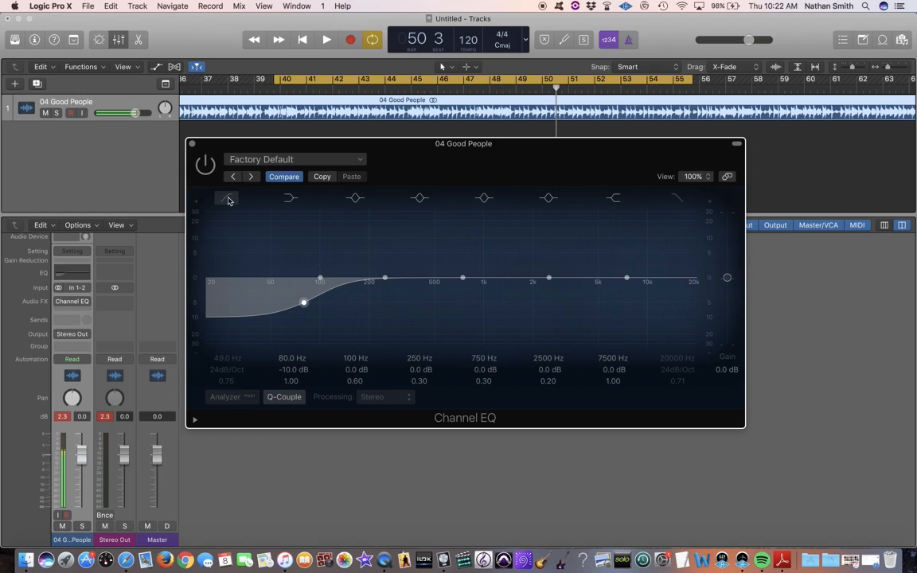
# Switch between the low cut and low shelf bands to compare their curves, leaving both bands off
pyautogui.click(290, 198)
pyautogui.click(226, 199)
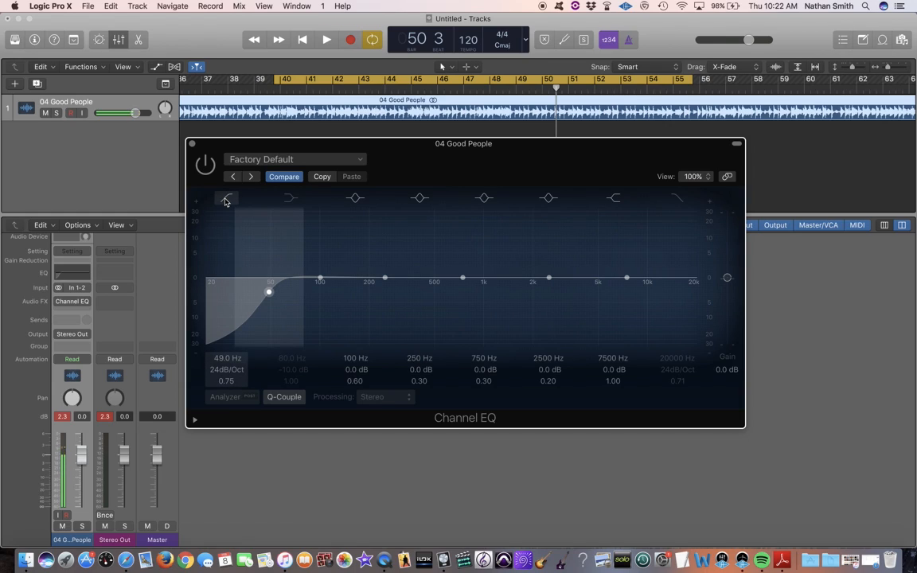
pyautogui.click(226, 201)
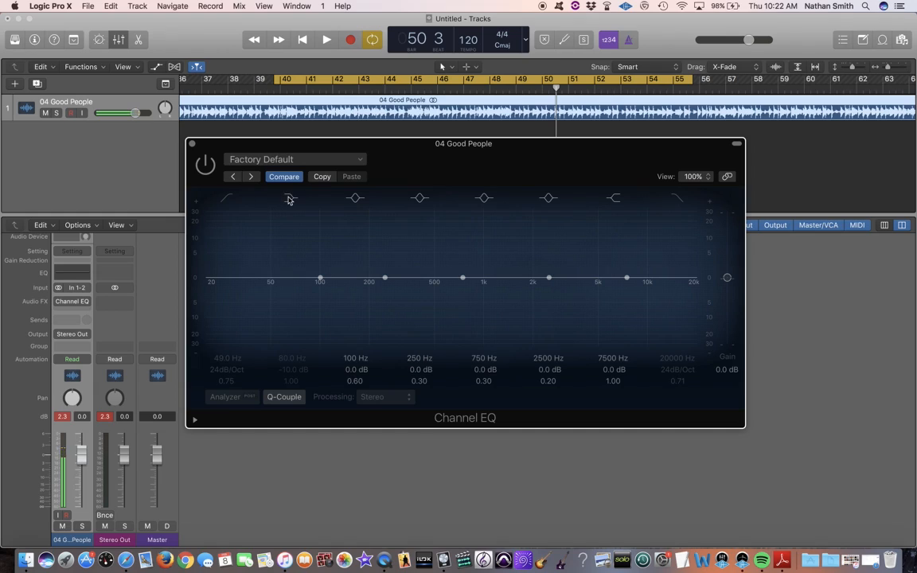
pyautogui.click(291, 198)
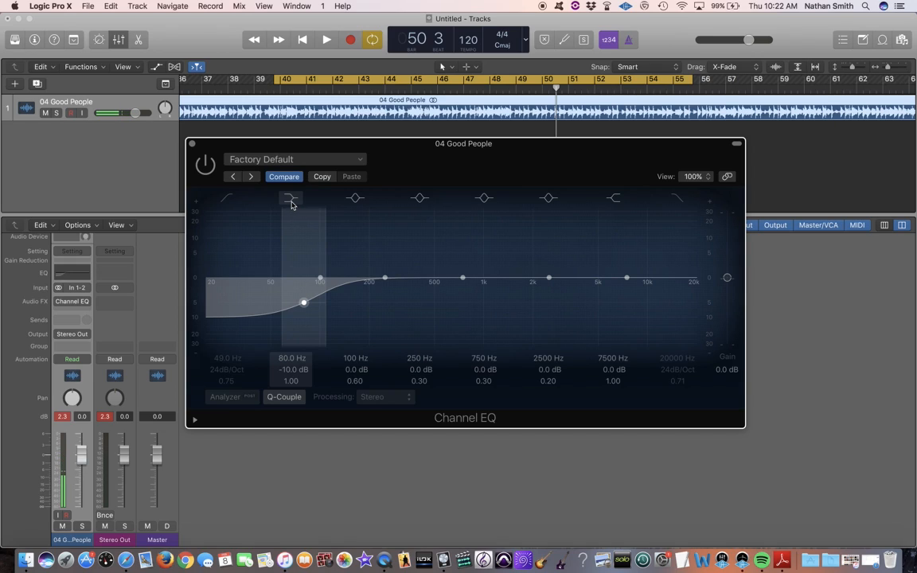
pyautogui.click(291, 201)
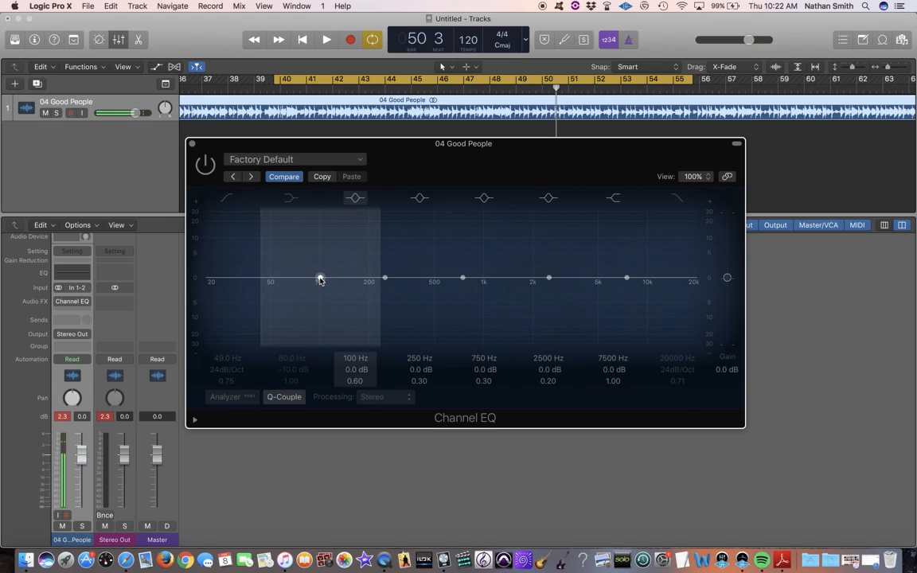
# Reactivate the Channel EQ and boost its 100 Hz bell band by 4 dB with a Q of 2.10
pyautogui.moveTo(320, 278); pyautogui.dragTo(320, 264)
pyautogui.click(205, 166)
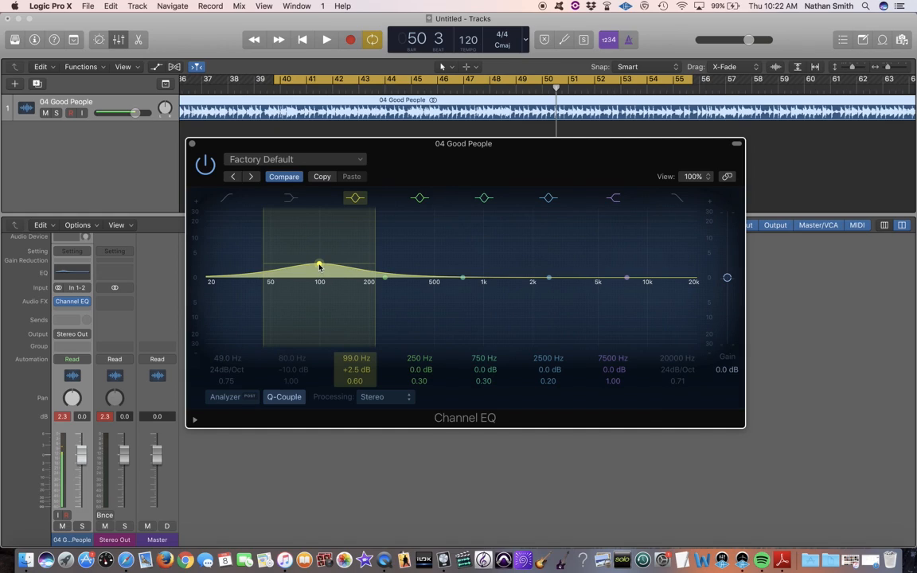
pyautogui.moveTo(320, 267); pyautogui.dragTo(320, 268)
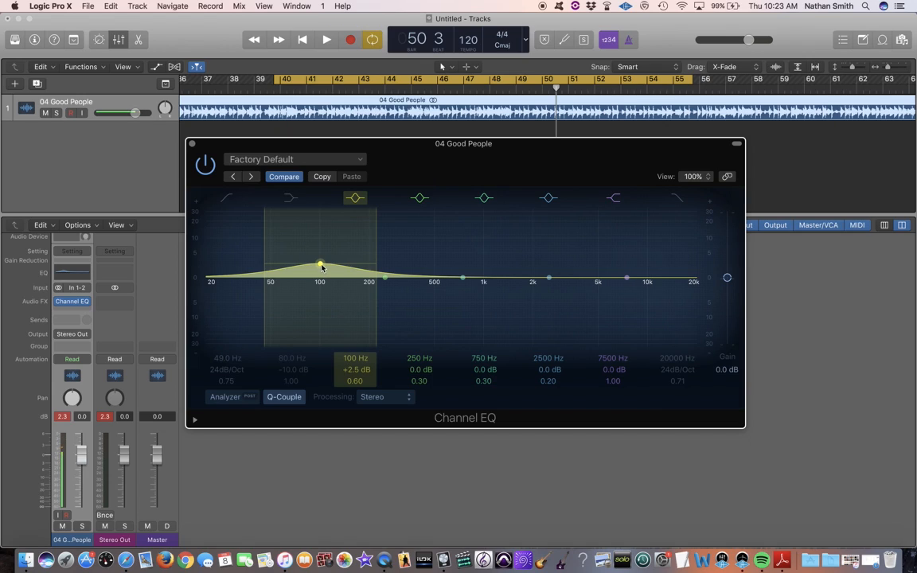
pyautogui.moveTo(321, 258)
pyautogui.mouseDown()
pyautogui.moveTo(321, 299)
pyautogui.moveTo(323, 263)
pyautogui.mouseUp()
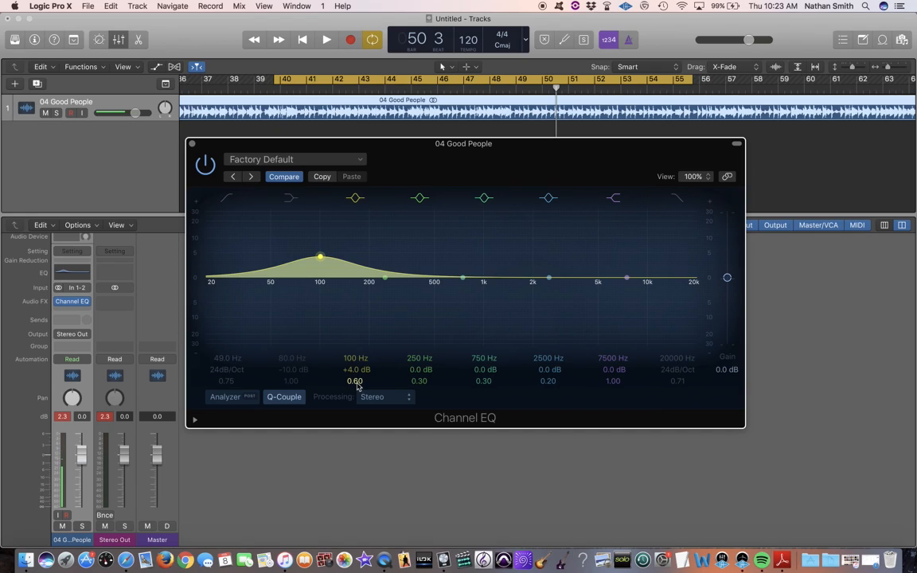
pyautogui.moveTo(357, 385); pyautogui.dragTo(357, 365)
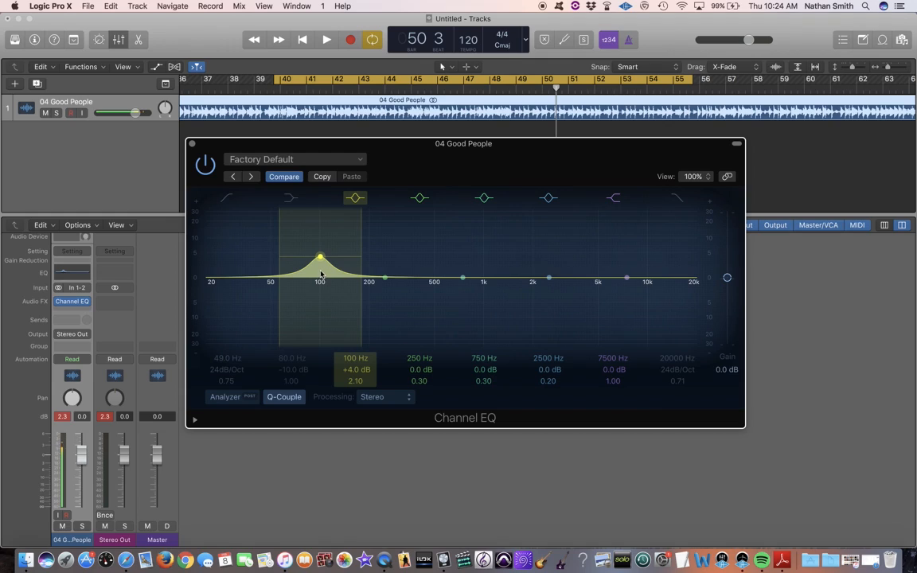
# Lower the 04 Good People track fader to about -10 dB and raise the EQ's 100 Hz boost to +10 dB at 99 Hz
pyautogui.click(192, 144)
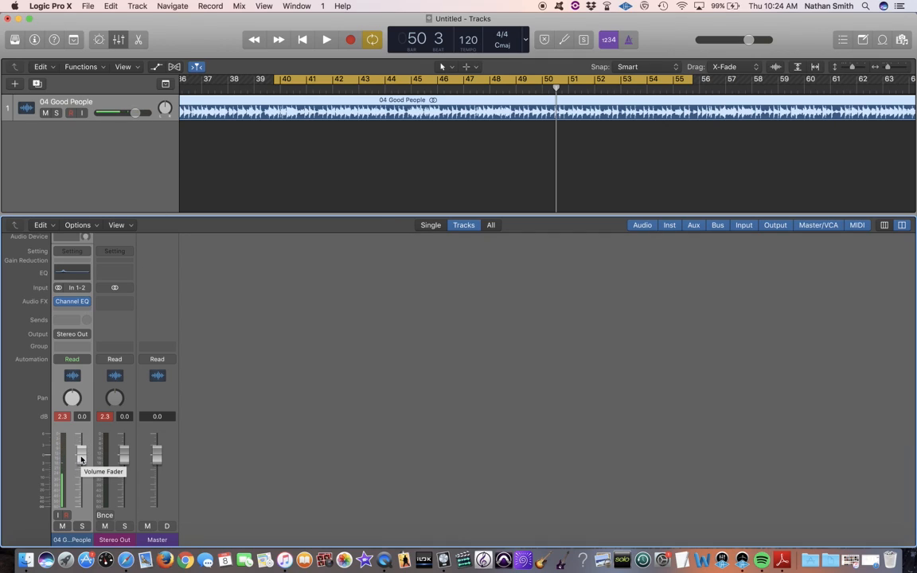
pyautogui.moveTo(81, 452); pyautogui.dragTo(82, 477)
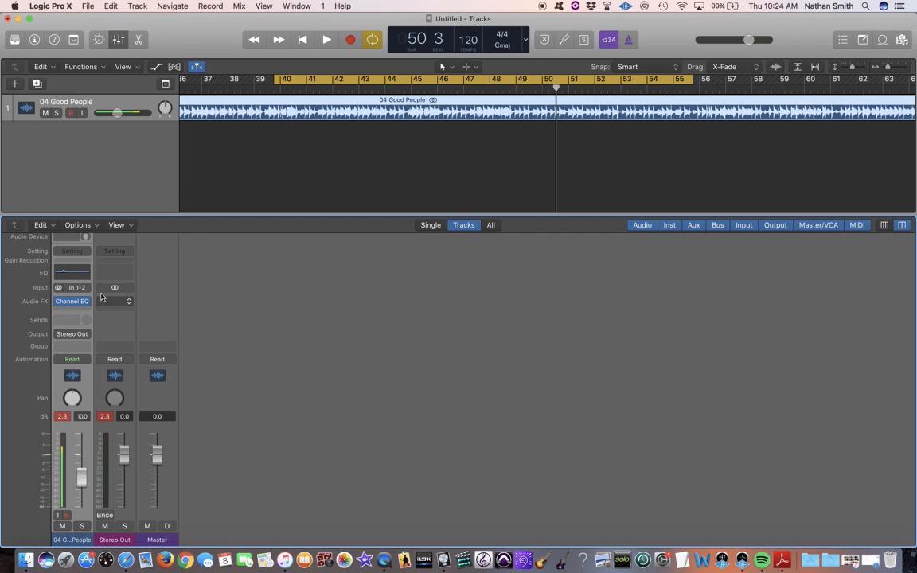
pyautogui.click(75, 272)
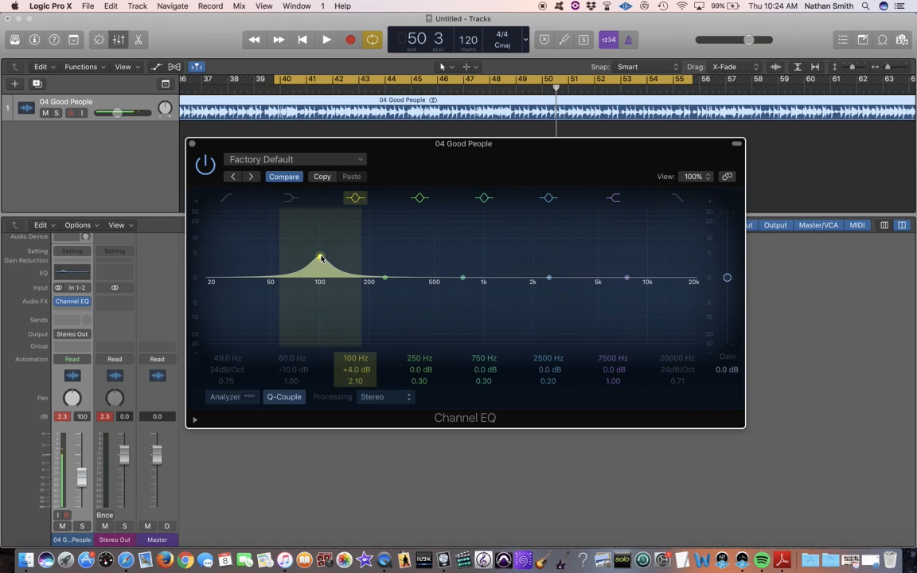
pyautogui.moveTo(321, 258); pyautogui.dragTo(320, 240)
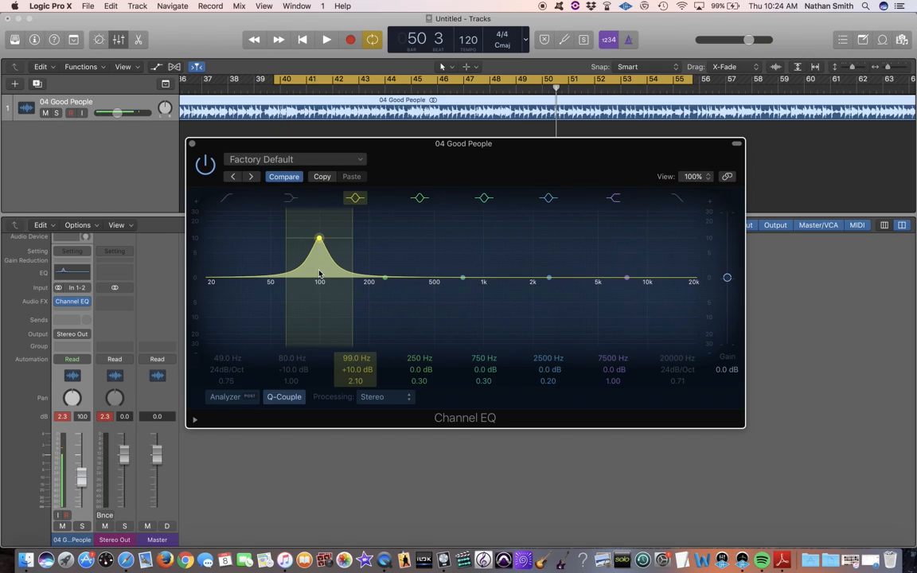
# Audition the 99 Hz boost in cycle playback, alternating between the bypassed and active Channel EQ and finishing bypassed
pyautogui.click(205, 165)
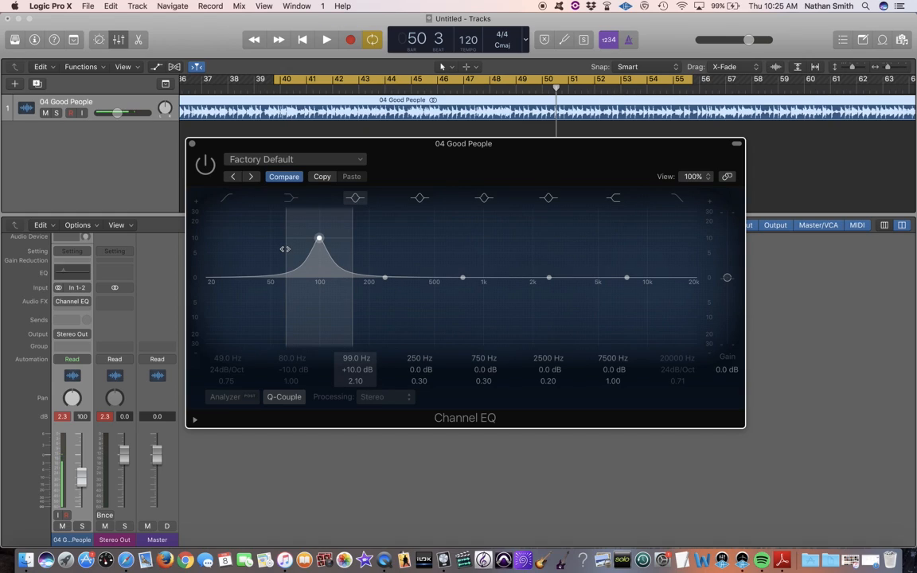
pyautogui.press('space')
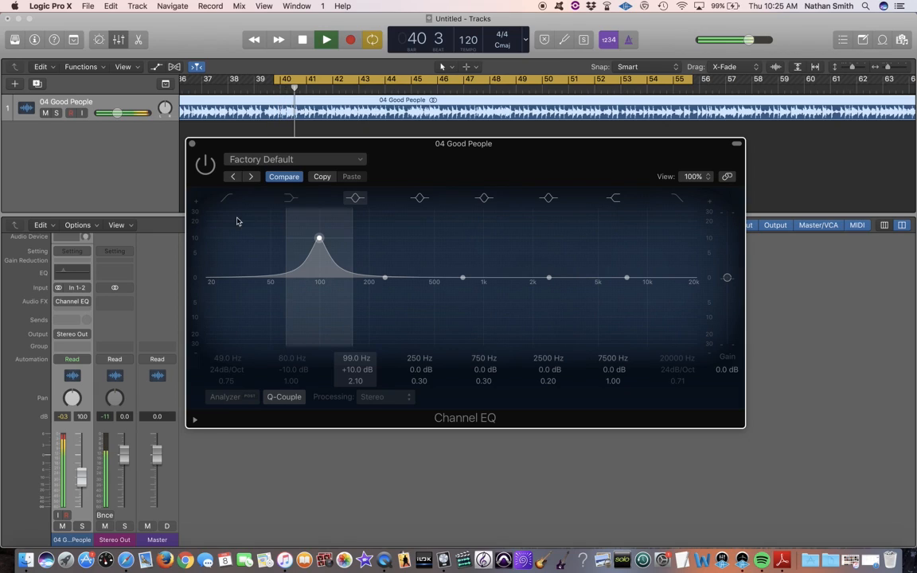
pyautogui.click(206, 165)
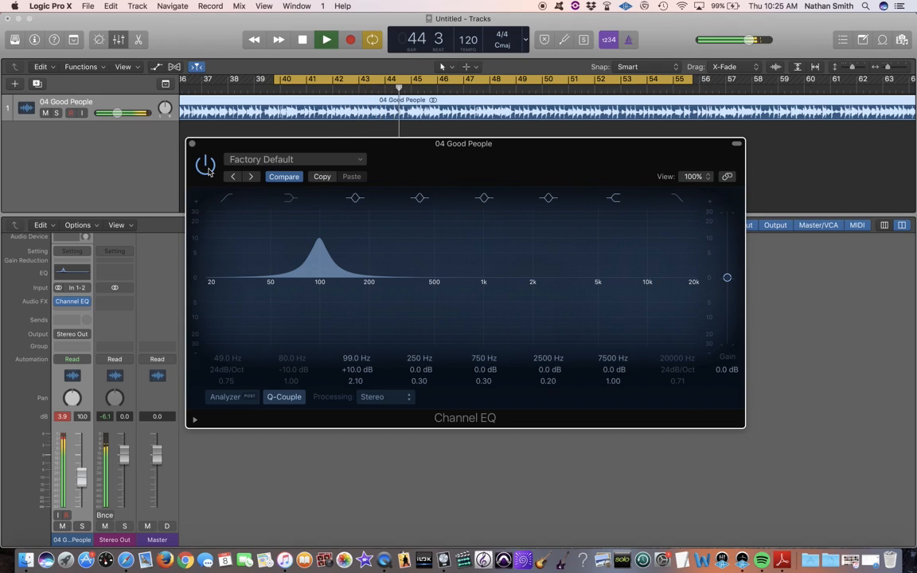
pyautogui.click(208, 171)
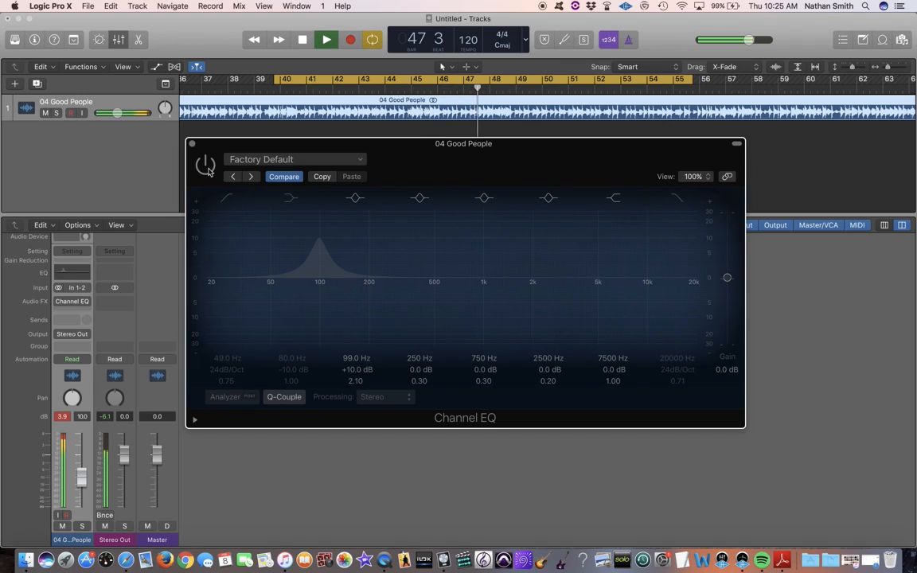
pyautogui.click(206, 166)
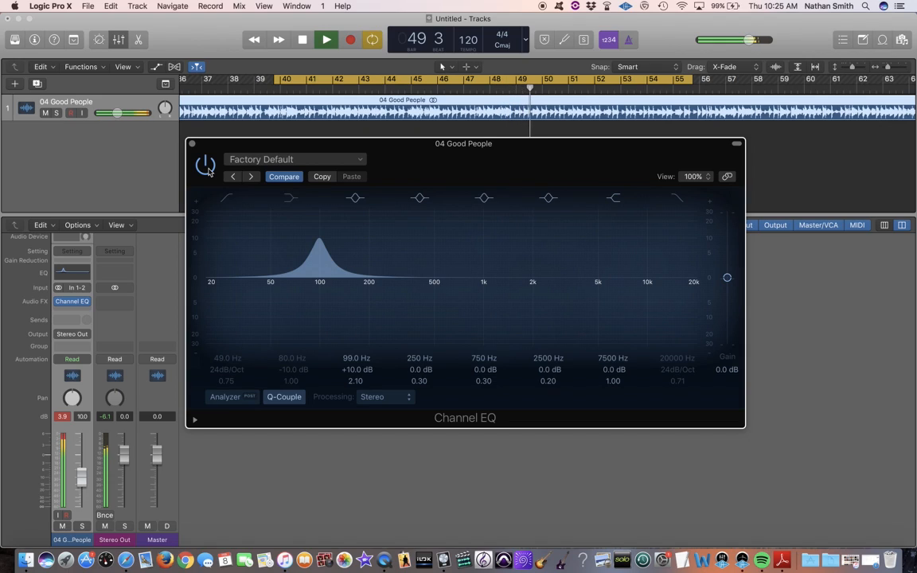
pyautogui.click(206, 166)
pyautogui.press('space')
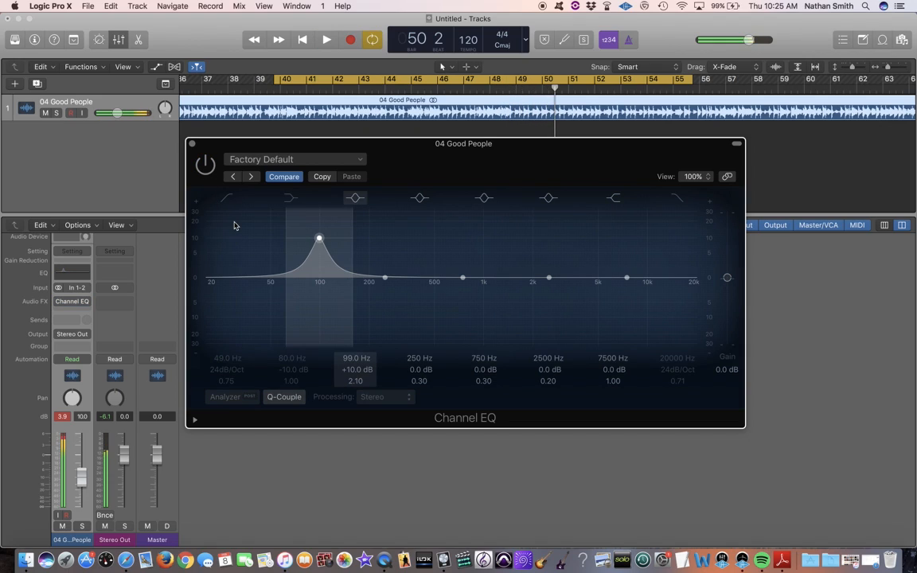
# With the Channel EQ active, turn off the 99 Hz band and set the 250 Hz band to 300 Hz, +10.5 dB and Q 2.00
pyautogui.click(206, 165)
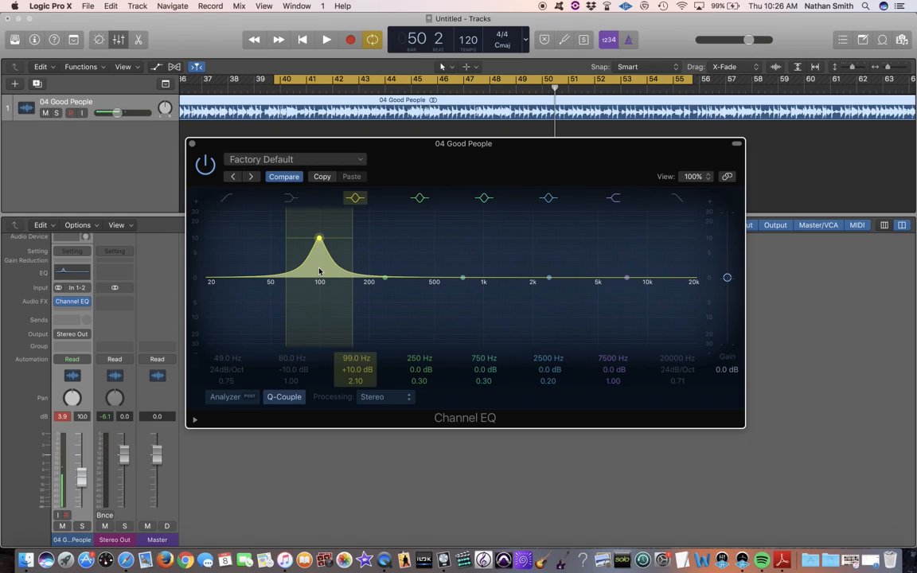
pyautogui.click(354, 199)
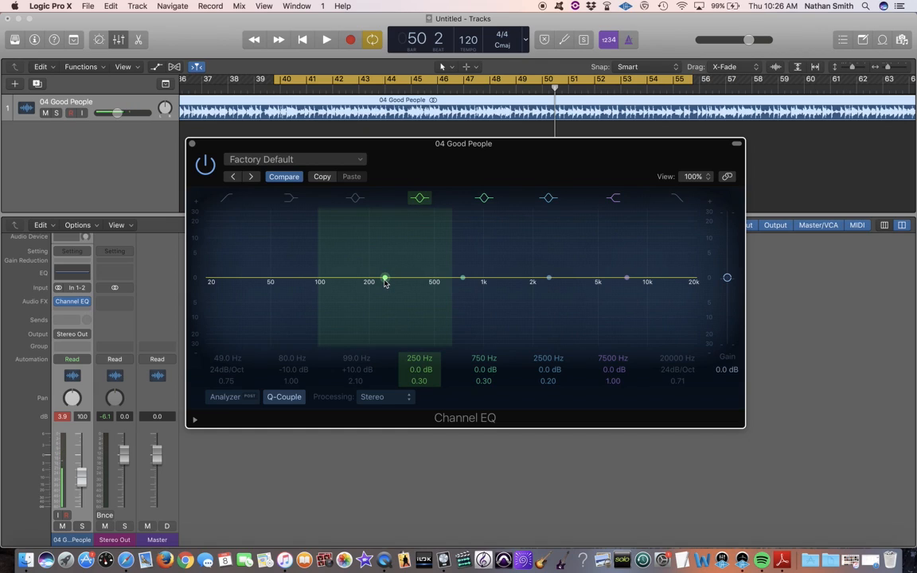
pyautogui.moveTo(386, 280); pyautogui.dragTo(399, 250)
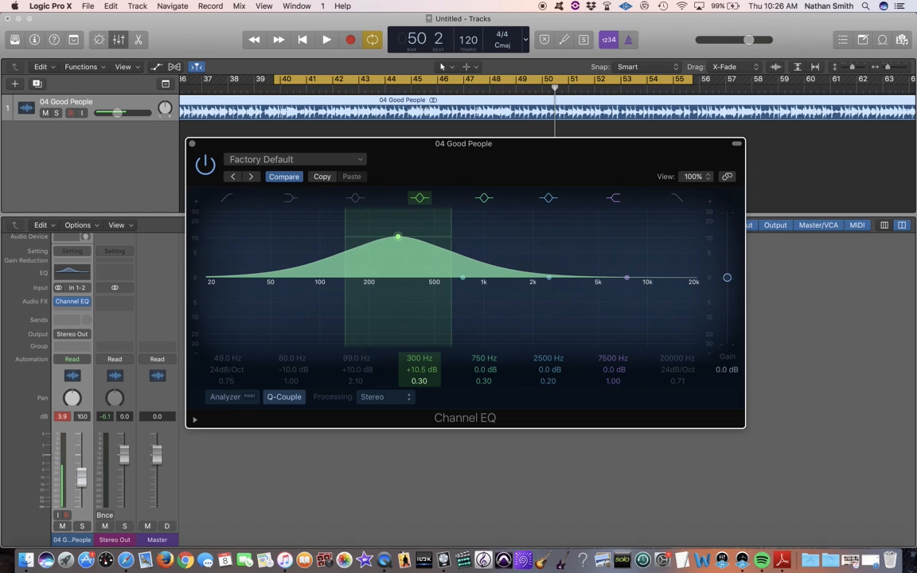
pyautogui.moveTo(420, 381); pyautogui.dragTo(420, 344)
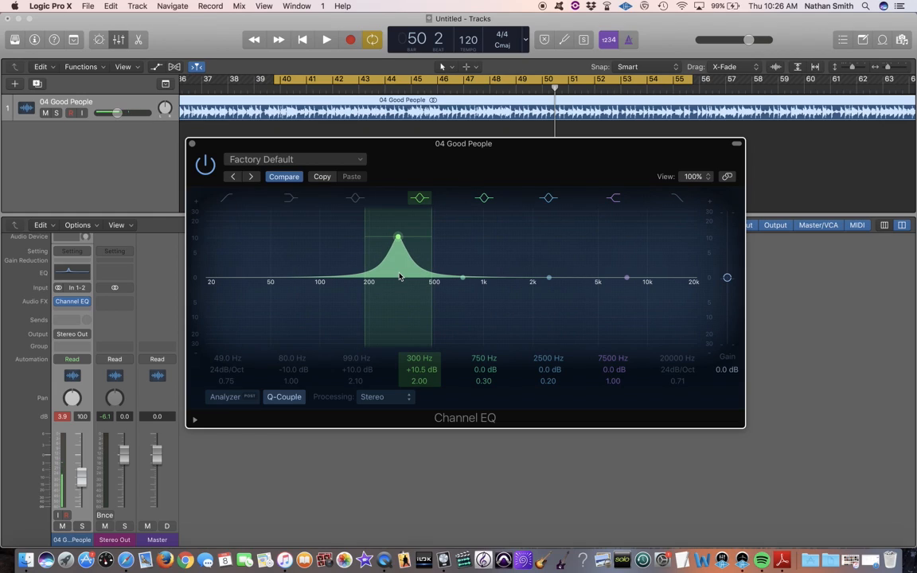
# Audition the 300 Hz boost in cycle playback, alternating between the bypassed and active Channel EQ and finishing active
pyautogui.click(206, 164)
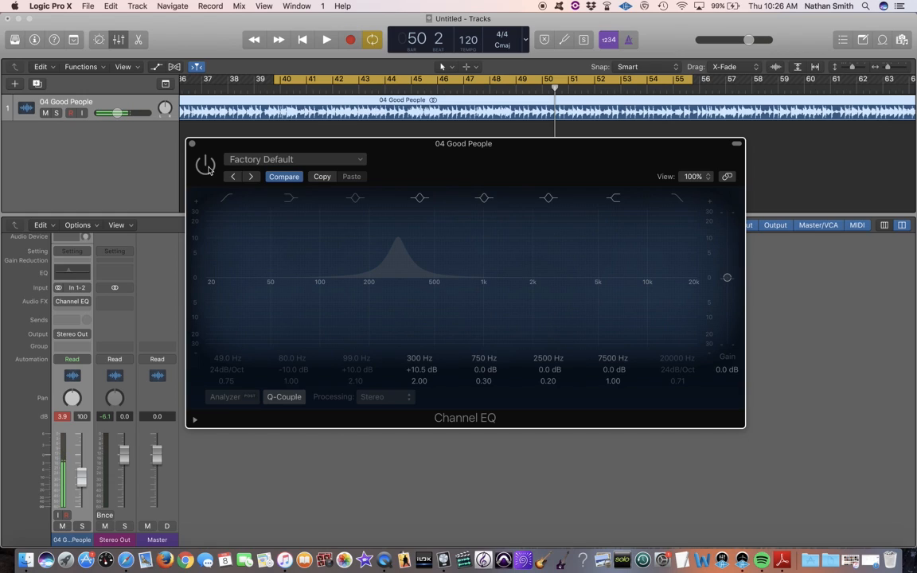
pyautogui.press('space')
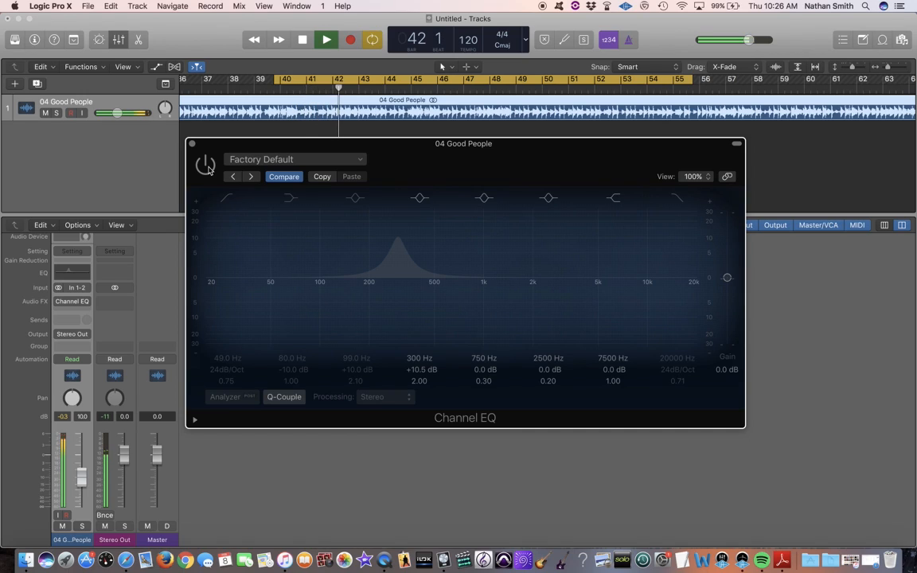
pyautogui.click(205, 165)
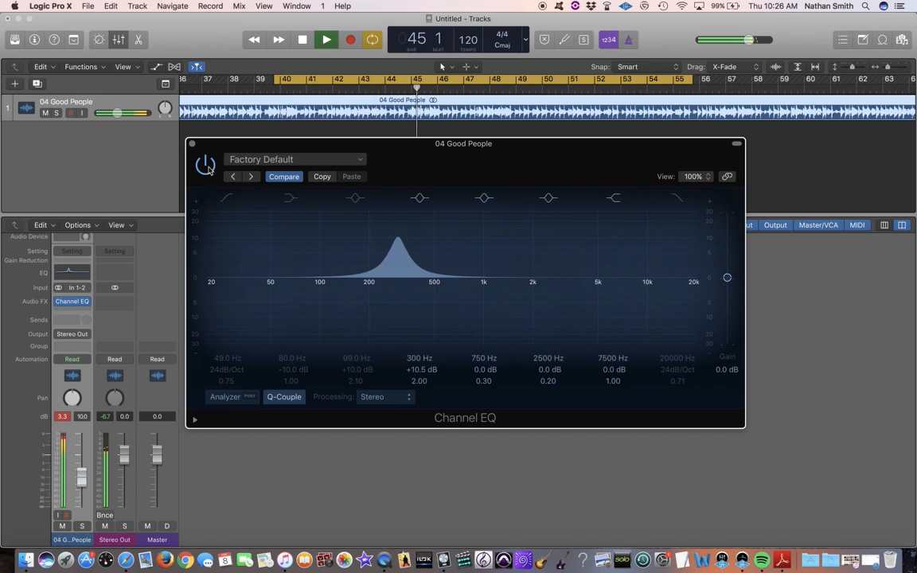
pyautogui.click(205, 165)
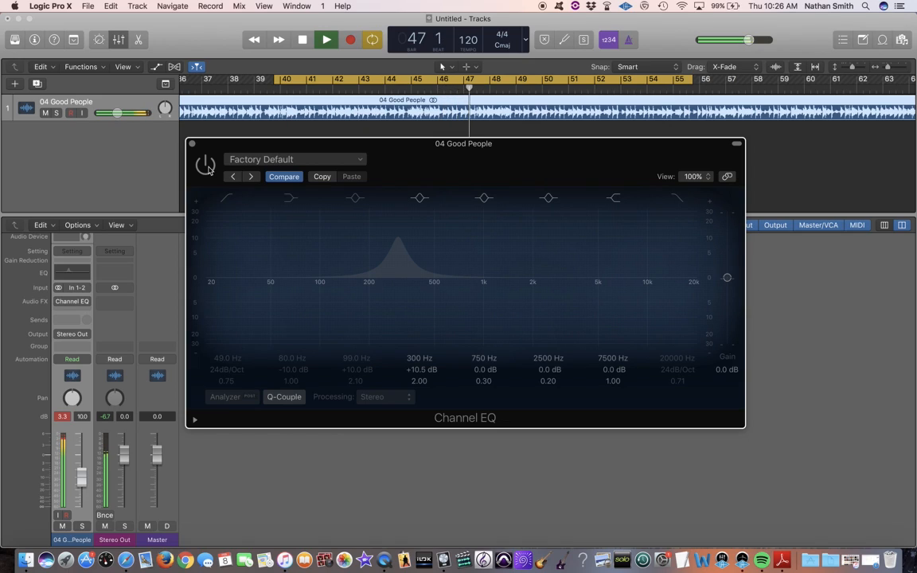
pyautogui.click(208, 168)
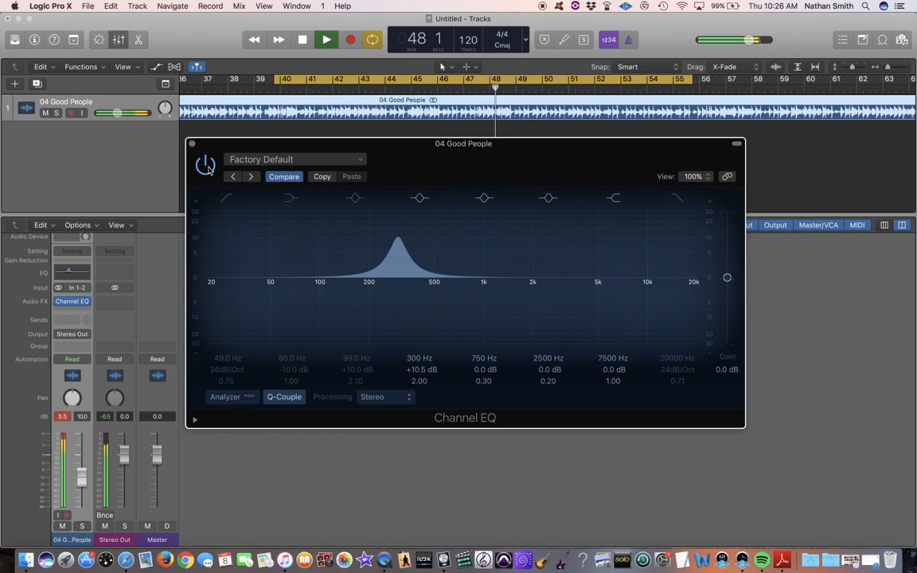
pyautogui.press('space')
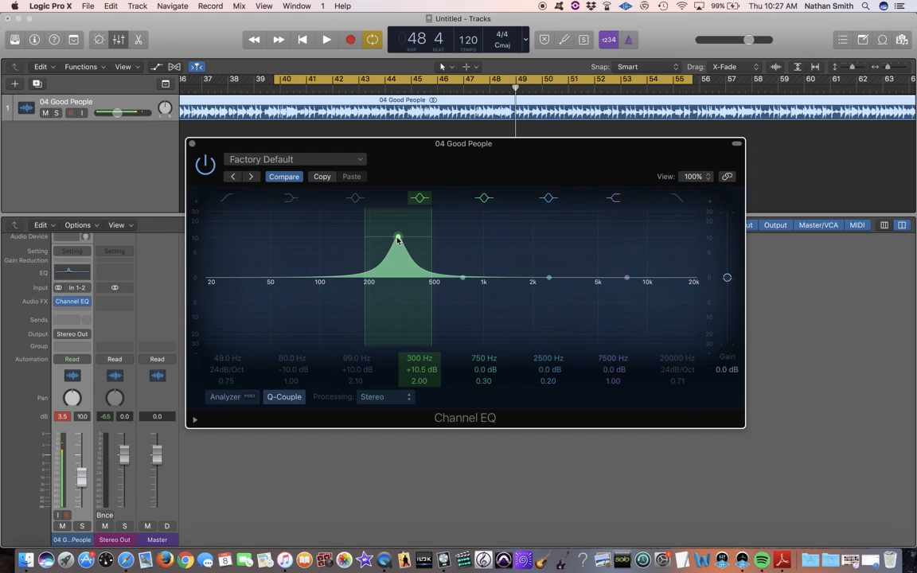
# Move the Channel EQ's 300 Hz bell band to 500 Hz with a boost of +10 dB
pyautogui.moveTo(398, 240)
pyautogui.mouseDown()
pyautogui.moveTo(402, 296)
pyautogui.moveTo(397, 247)
pyautogui.mouseUp()
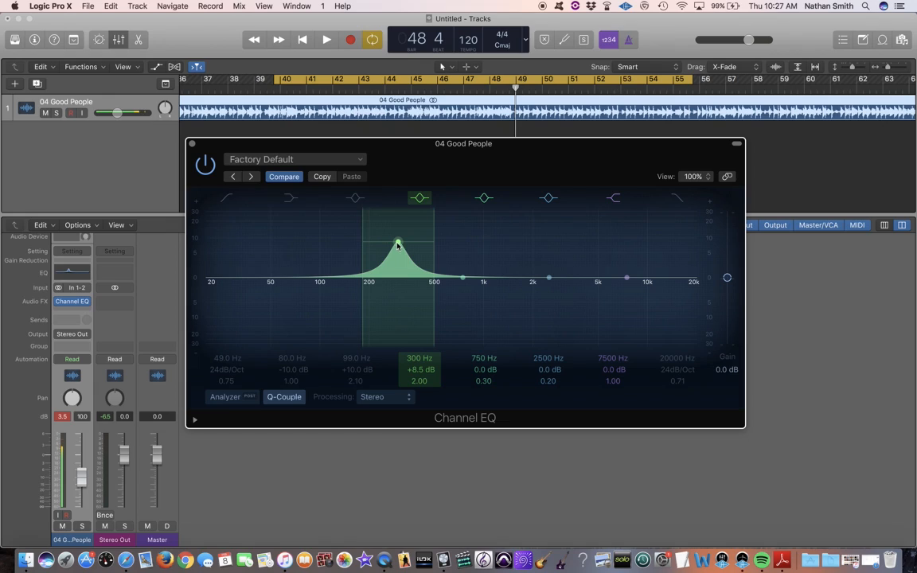
pyautogui.moveTo(399, 244); pyautogui.dragTo(437, 239)
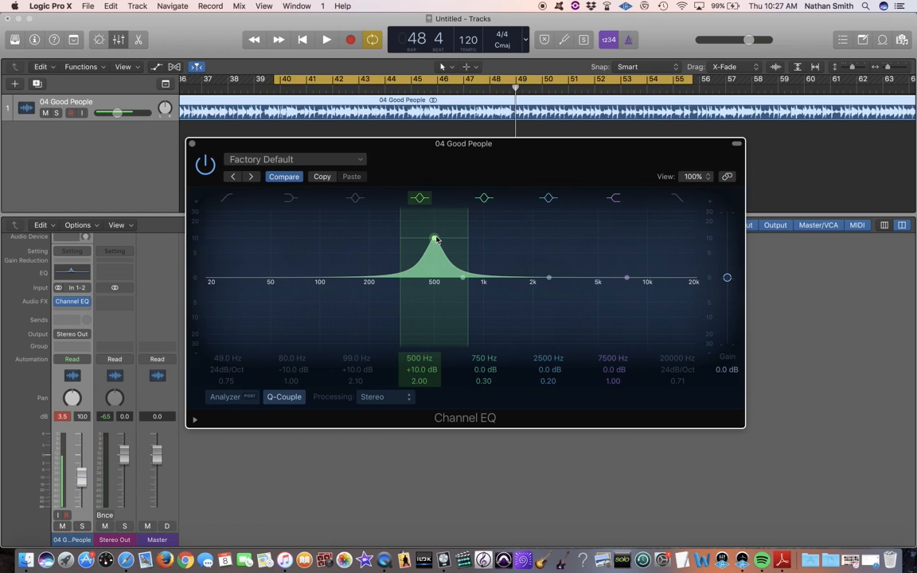
# Audition the 500 Hz boost in cycle playback, comparing the bypassed and active Channel EQ and finishing bypassed
pyautogui.click(207, 164)
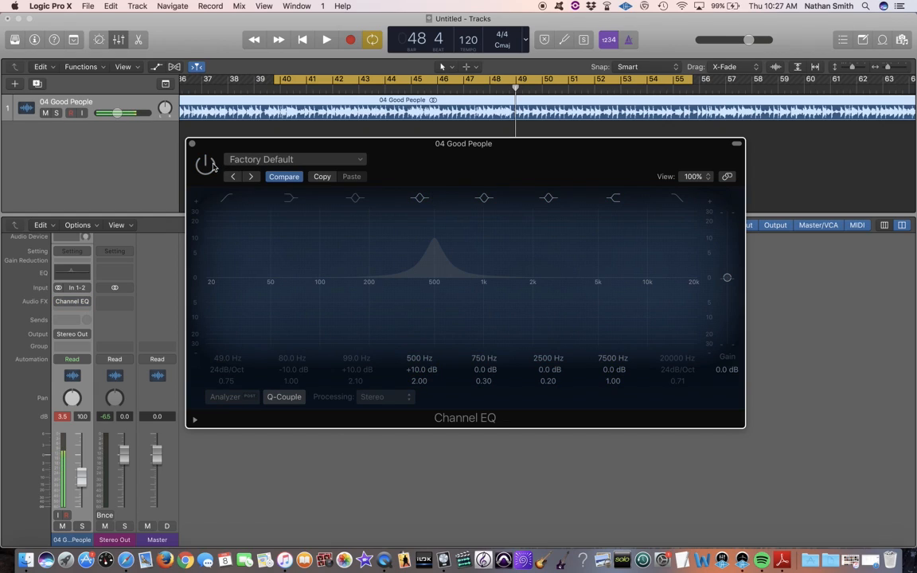
pyautogui.press('space')
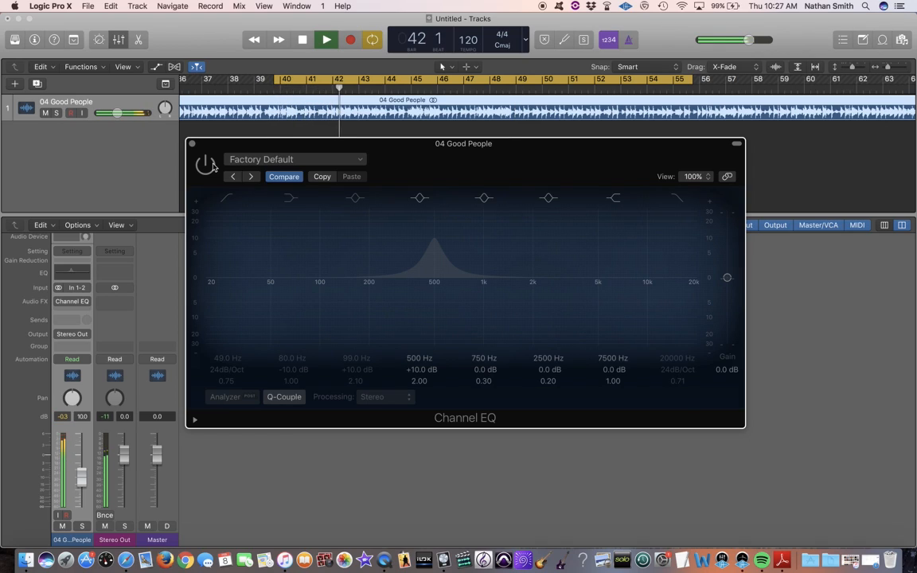
pyautogui.click(212, 166)
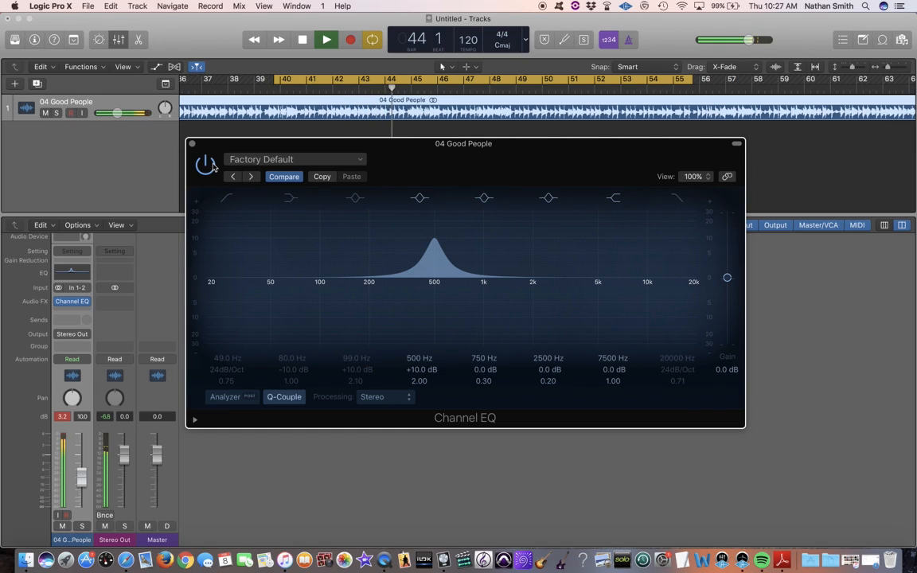
pyautogui.click(206, 164)
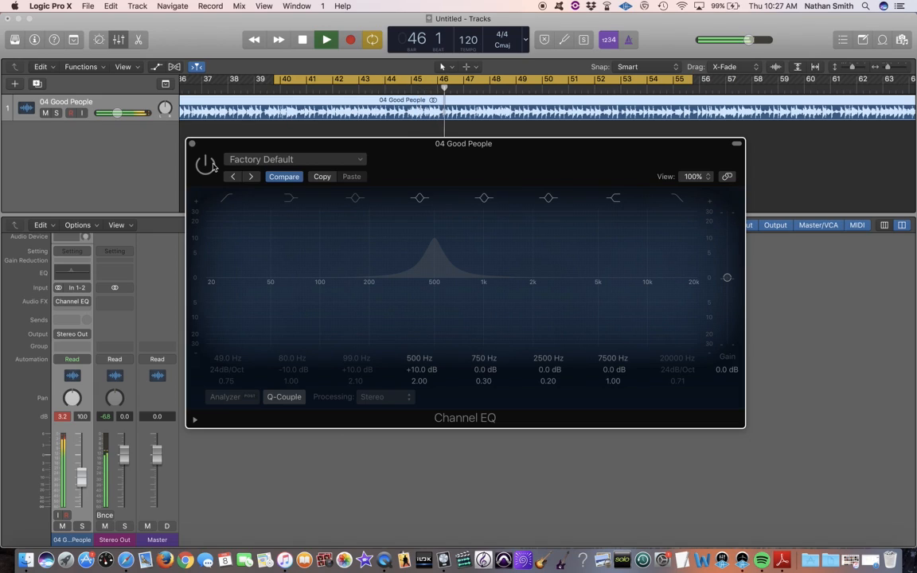
pyautogui.click(210, 164)
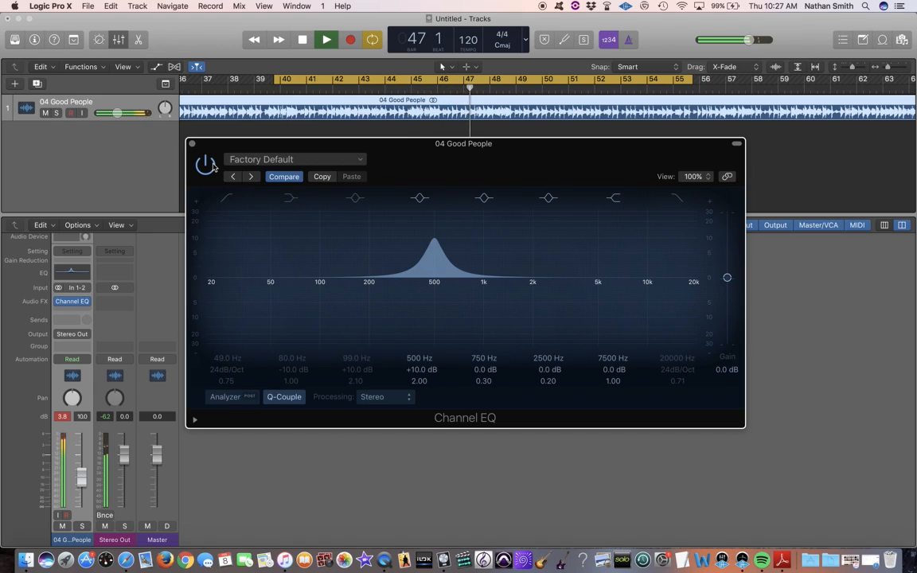
pyautogui.press('space')
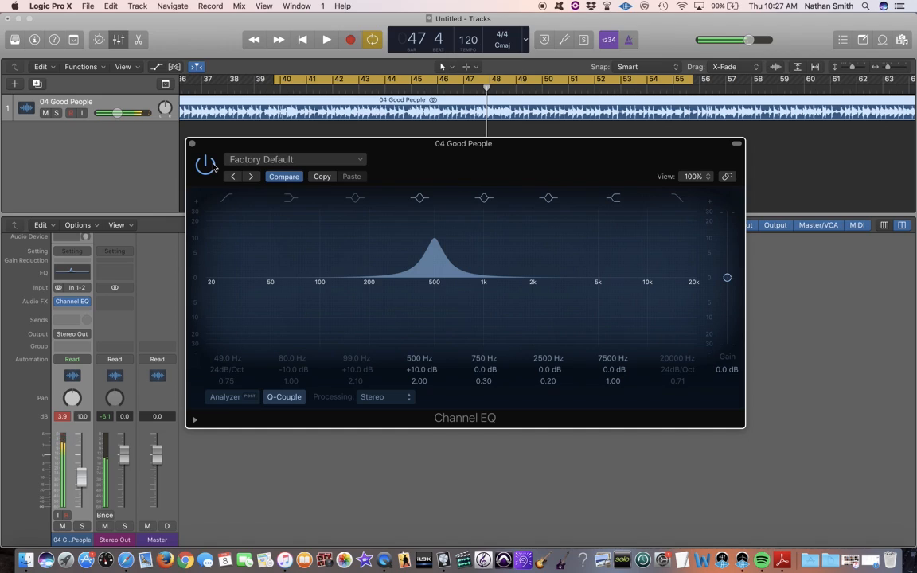
pyautogui.click(210, 164)
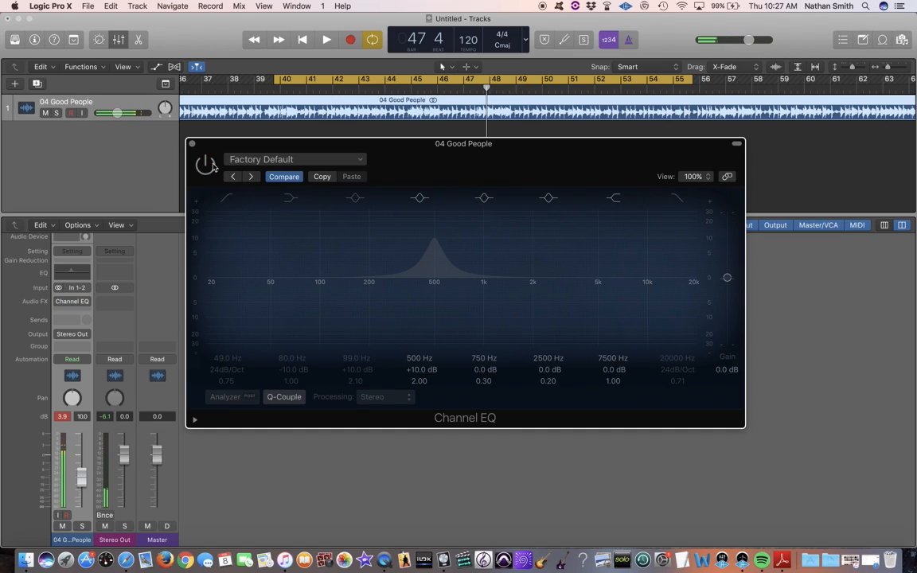
pyautogui.click(210, 164)
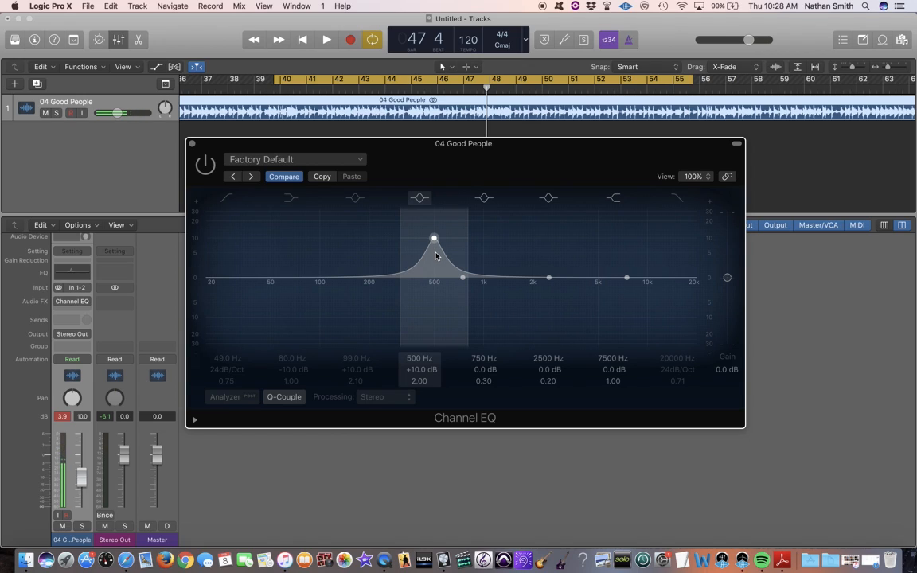
# Turn off the 500 Hz band, reactivate the Channel EQ, and set the 2500 Hz band to 1000 Hz, +10 dB and Q 2.00
pyautogui.click(419, 197)
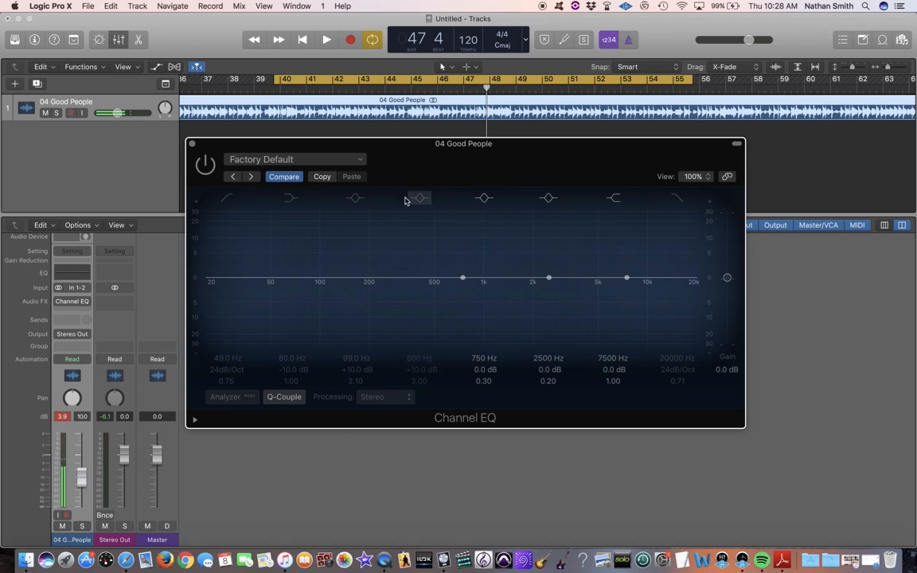
pyautogui.click(206, 163)
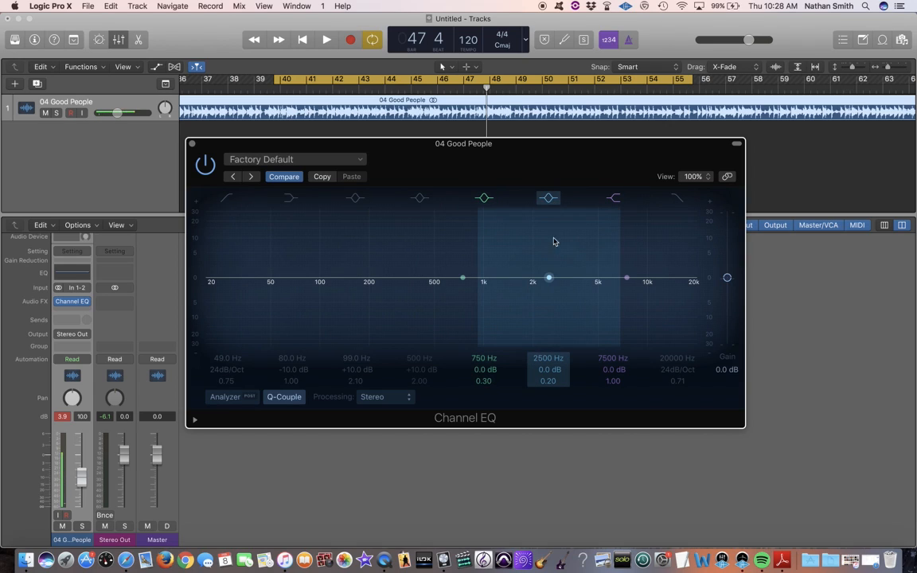
pyautogui.moveTo(549, 282); pyautogui.dragTo(484, 256)
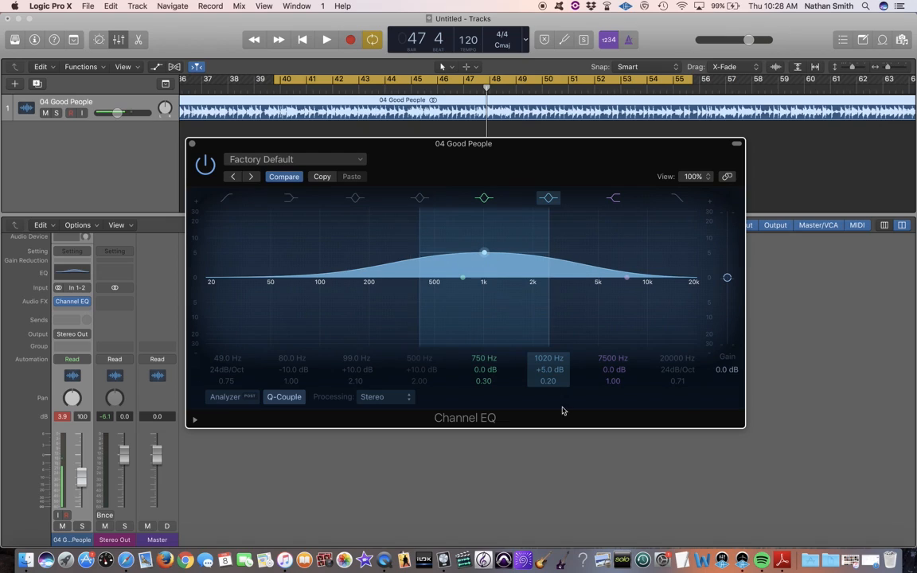
pyautogui.moveTo(549, 381); pyautogui.dragTo(549, 351)
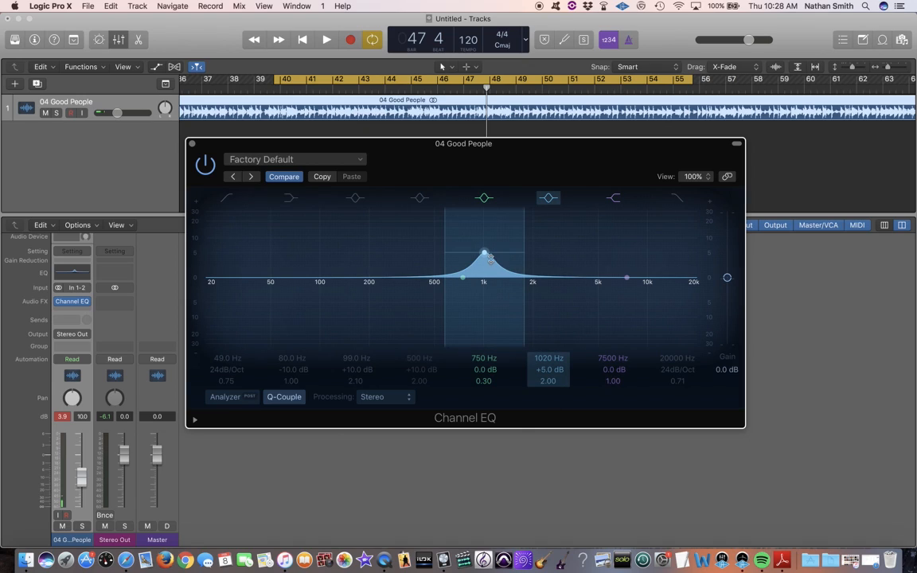
pyautogui.moveTo(485, 254); pyautogui.dragTo(486, 240)
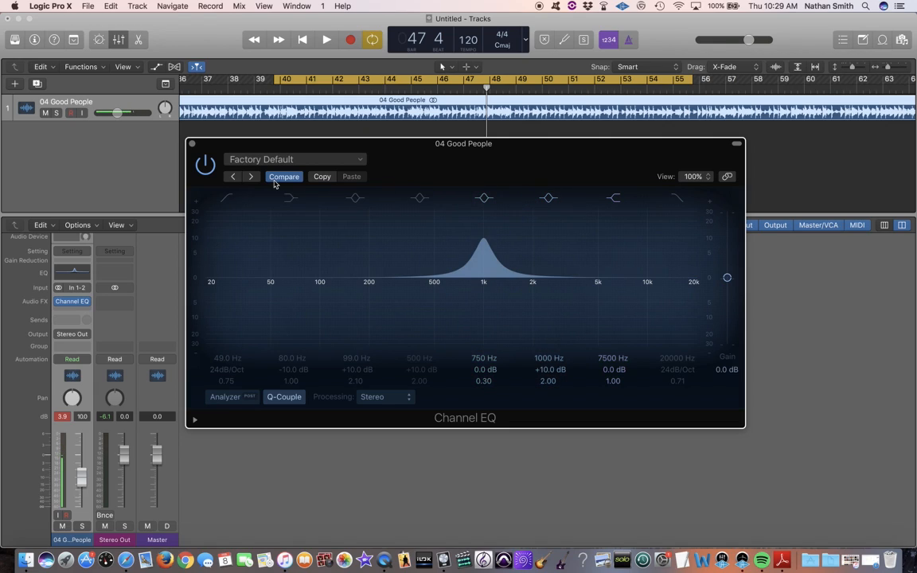
# Turn off the 750 Hz band and briefly switch the 500 Hz and 99 Hz bands on and off again
pyautogui.click(484, 198)
pyautogui.click(423, 198)
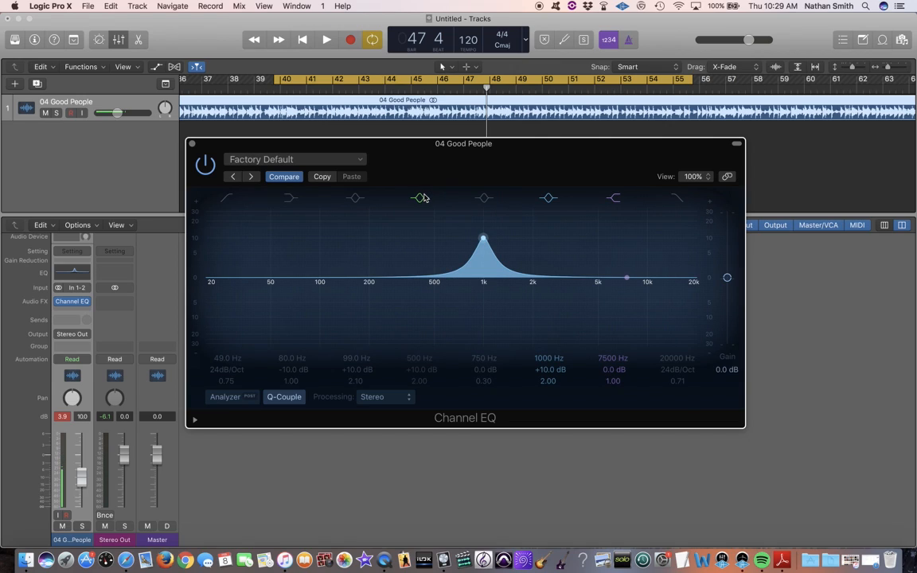
pyautogui.click(423, 197)
pyautogui.click(355, 198)
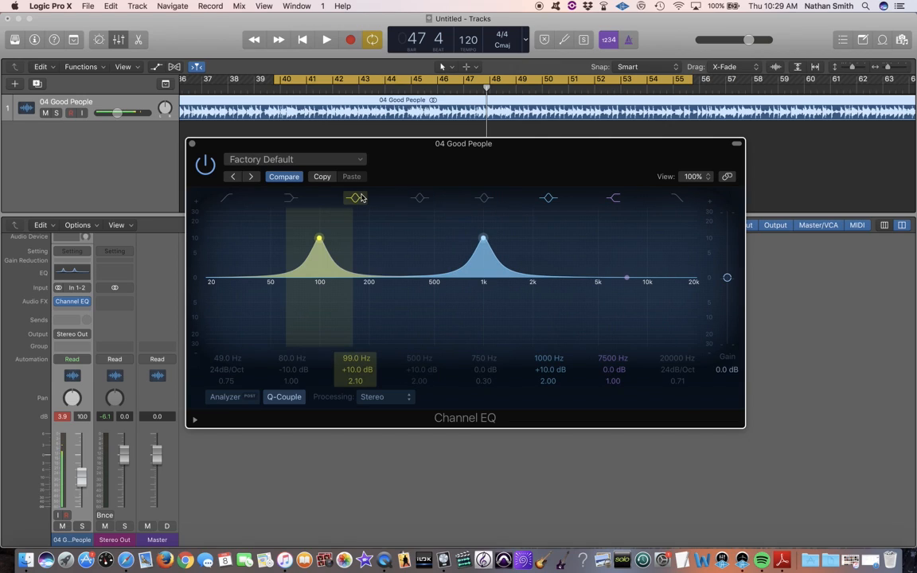
pyautogui.click(357, 199)
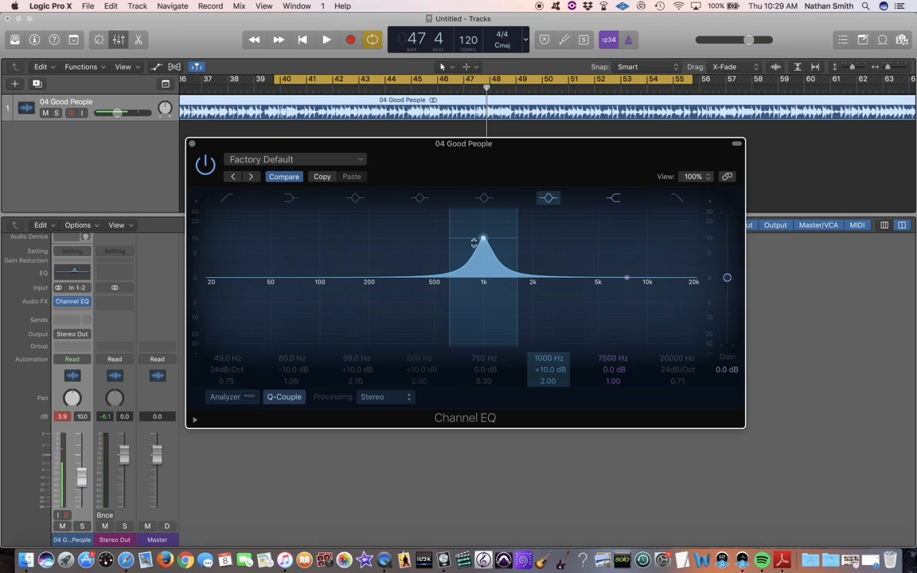
# Audition the 1000 Hz boost in cycle playback, alternating between the bypassed and active Channel EQ and finishing bypassed
pyautogui.click(204, 166)
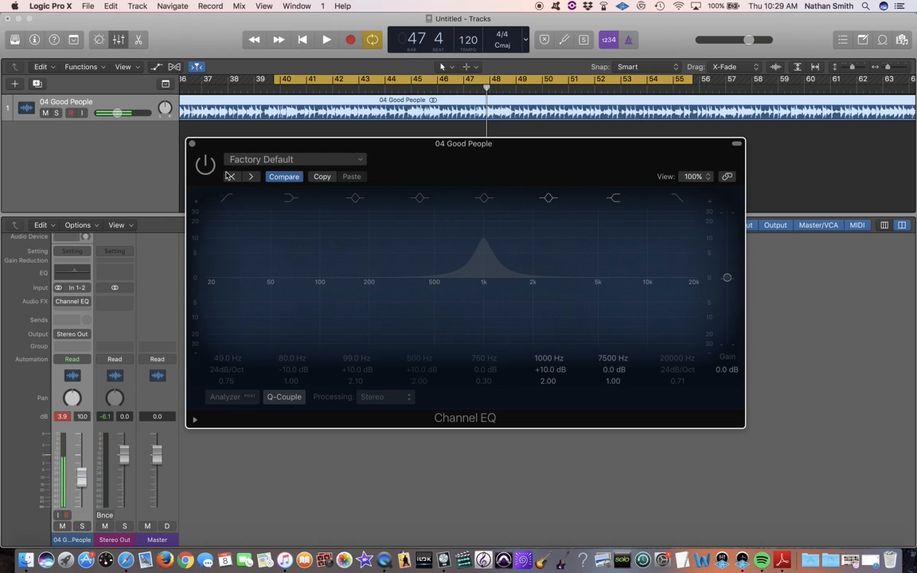
pyautogui.press('space')
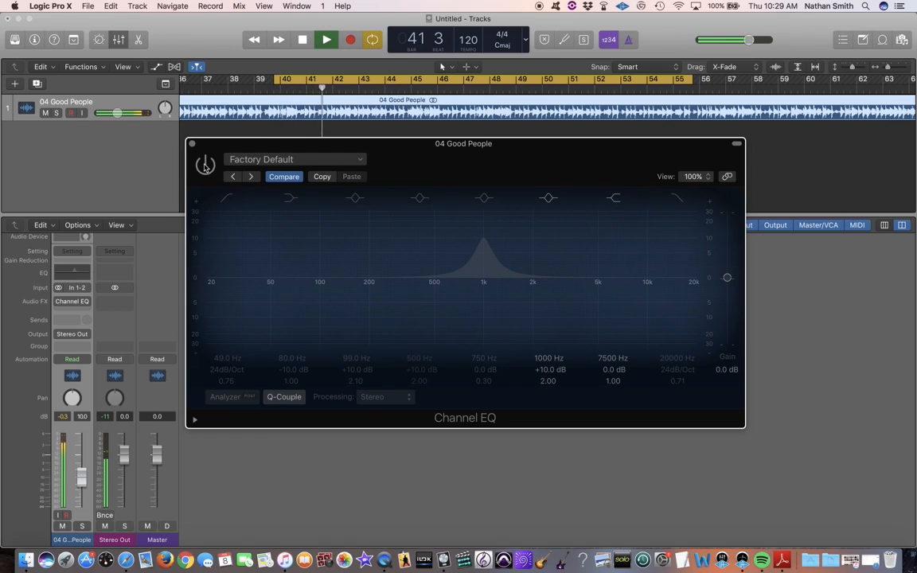
pyautogui.click(205, 165)
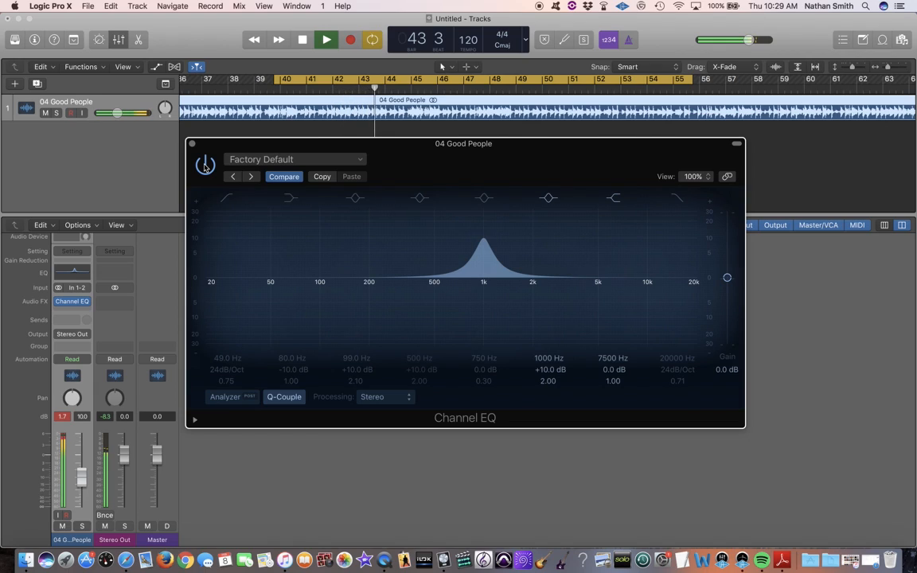
pyautogui.click(204, 166)
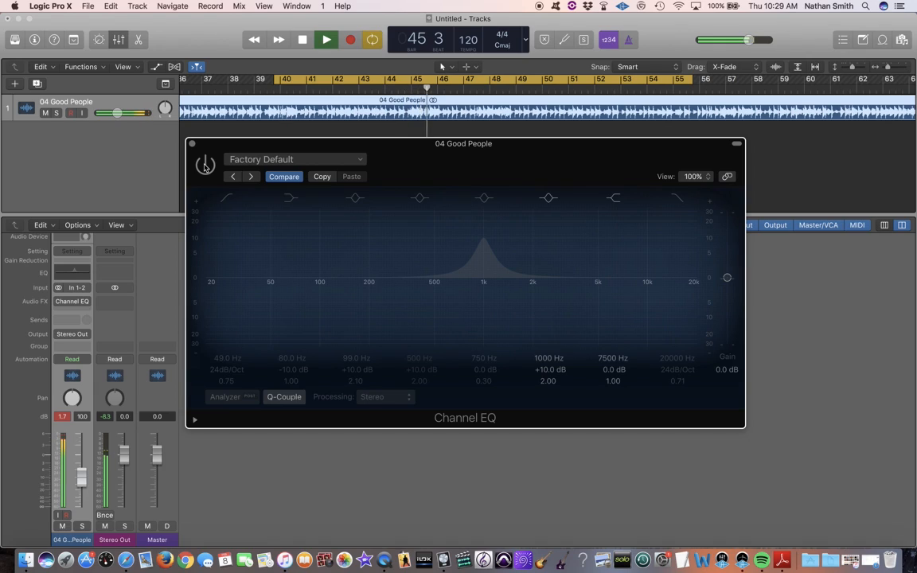
pyautogui.click(204, 166)
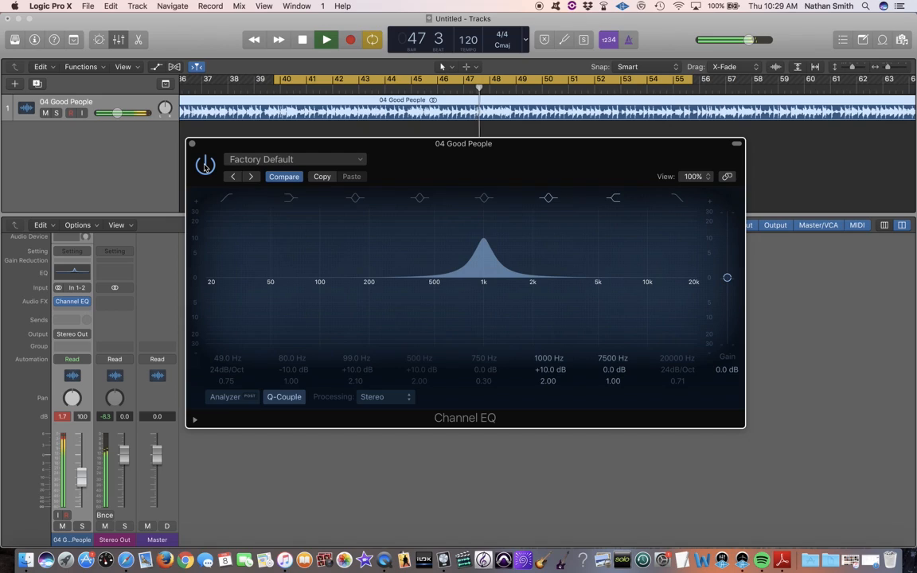
pyautogui.click(204, 166)
pyautogui.press('space')
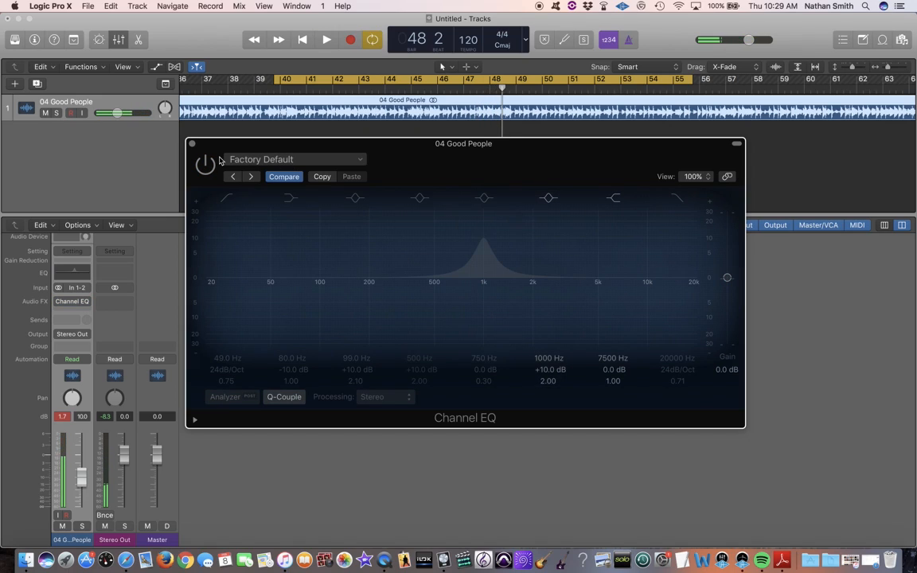
# Reactivate the Channel EQ and move the 1000 Hz band to 2000 Hz with a boost of +10.5 dB
pyautogui.click(204, 164)
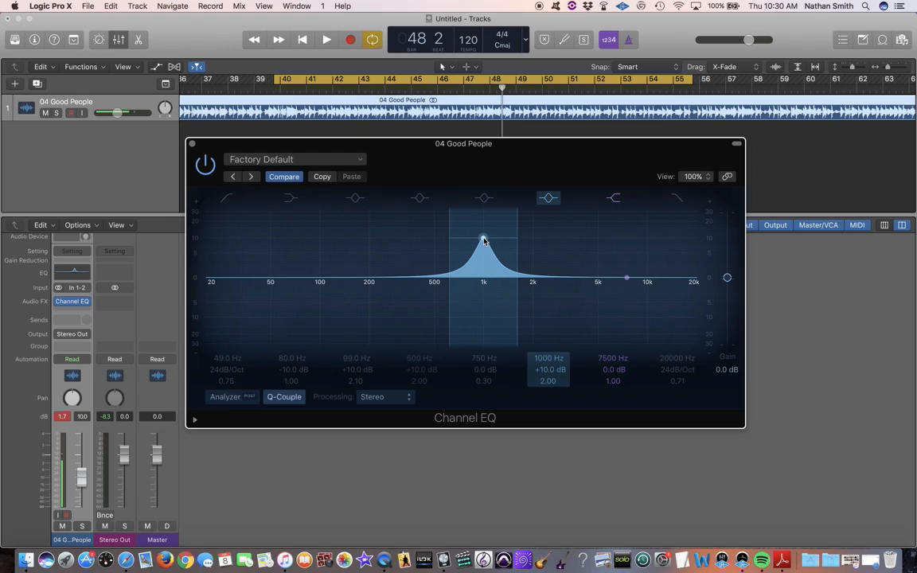
pyautogui.moveTo(485, 242); pyautogui.dragTo(539, 241)
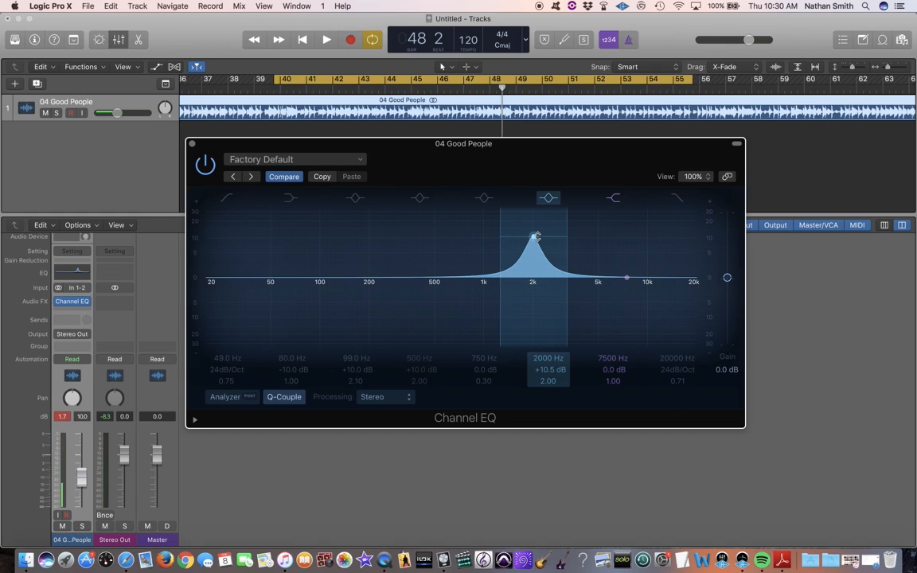
# Audition the 2000 Hz boost in cycle playback, alternating between the bypassed and active Channel EQ and finishing bypassed
pyautogui.click(205, 164)
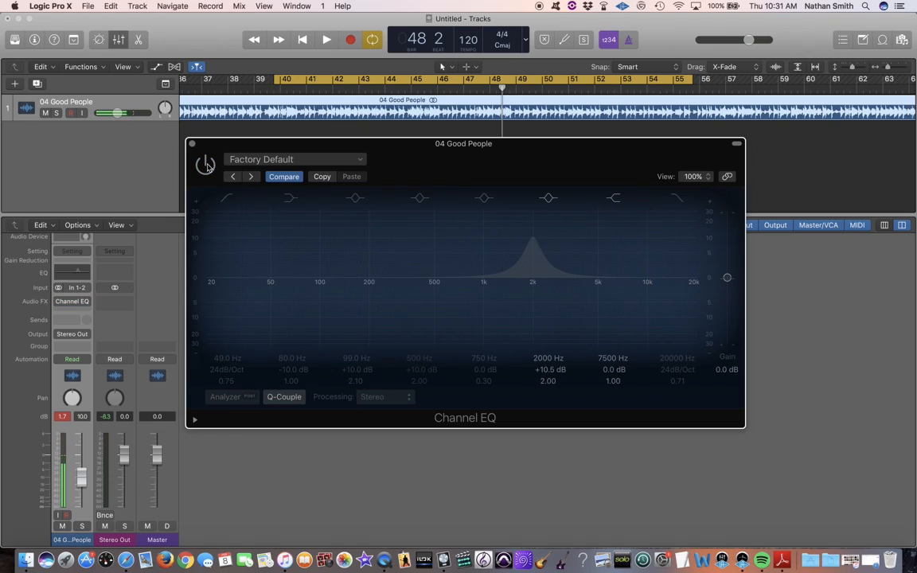
pyautogui.press('space')
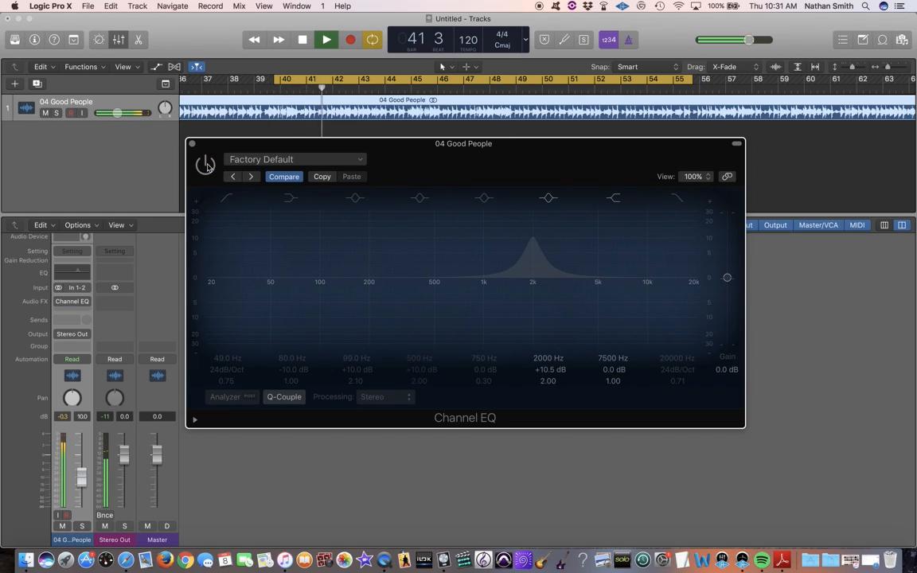
pyautogui.click(205, 164)
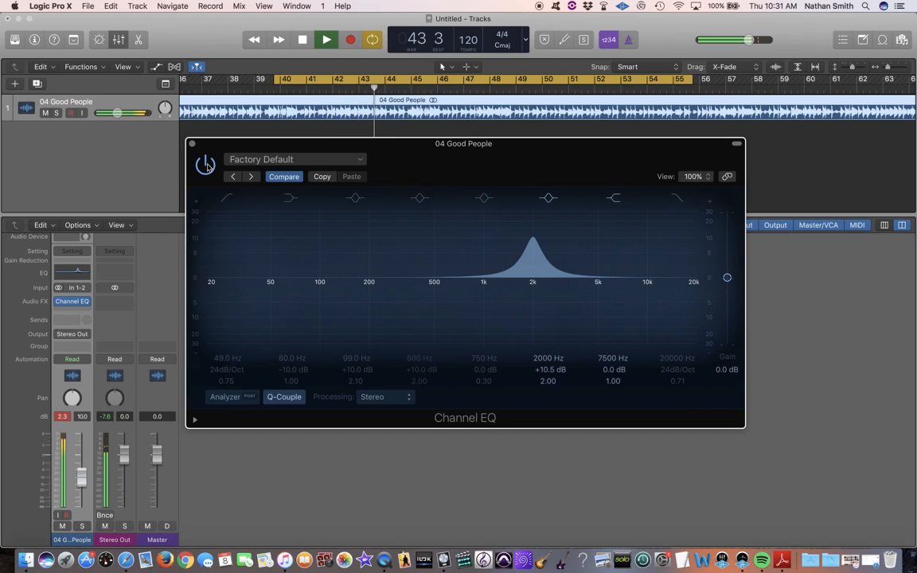
pyautogui.click(205, 164)
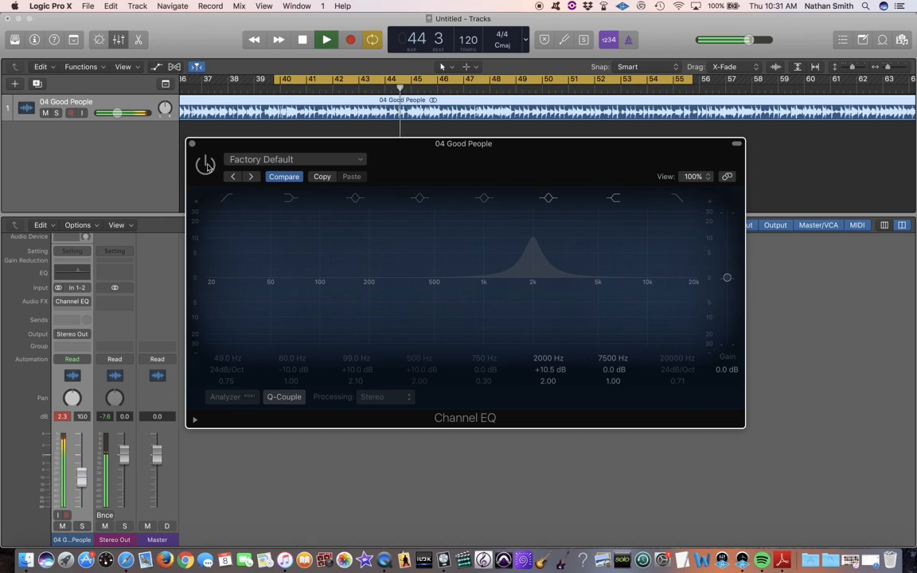
pyautogui.click(205, 164)
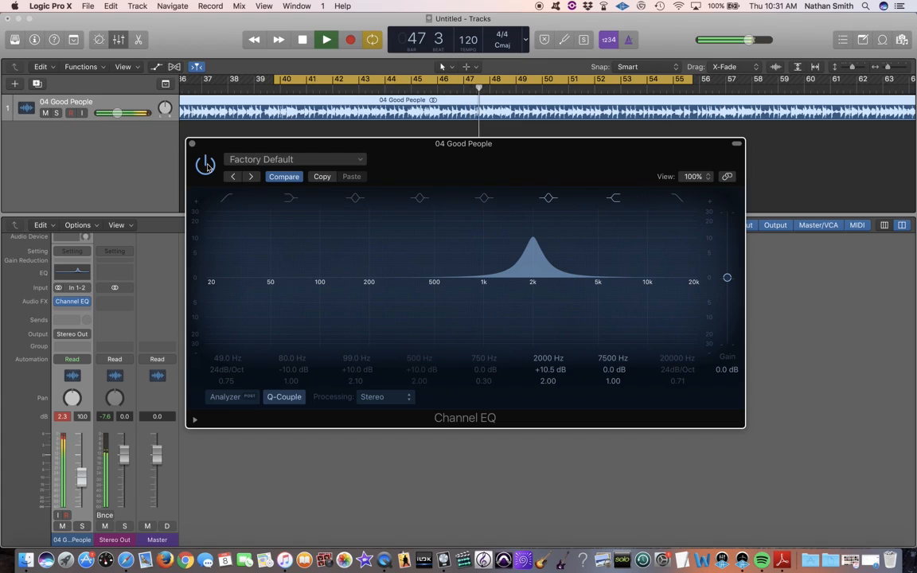
pyautogui.click(206, 164)
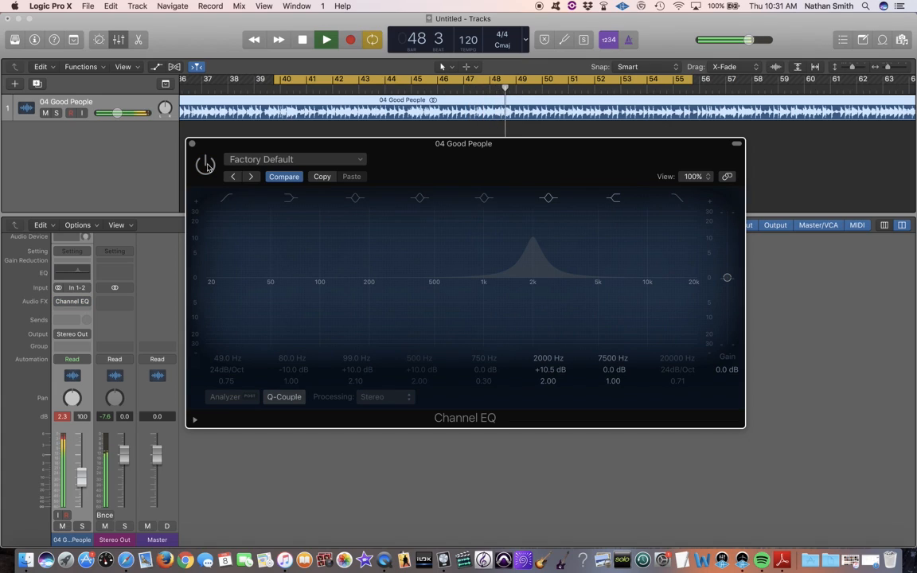
pyautogui.press('space')
# Reactivate the Channel EQ and move the 2000 Hz band to 5100 Hz with a boost of +10.5 dB
pyautogui.click(205, 164)
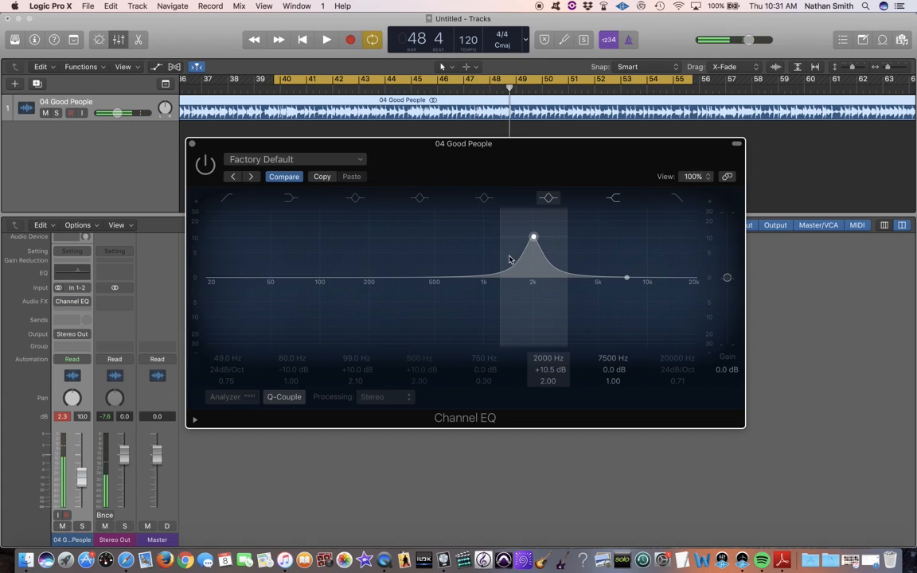
pyautogui.click(205, 164)
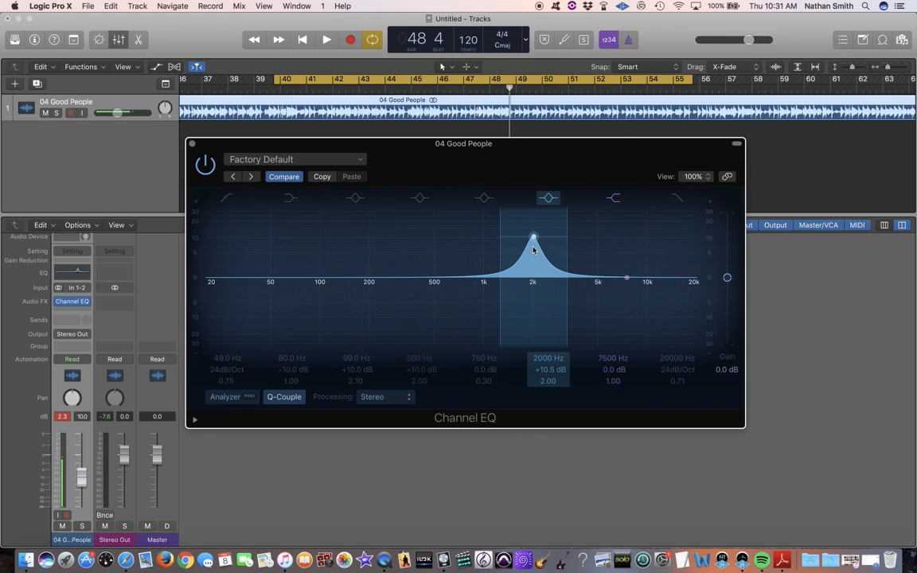
pyautogui.moveTo(534, 237); pyautogui.dragTo(605, 239)
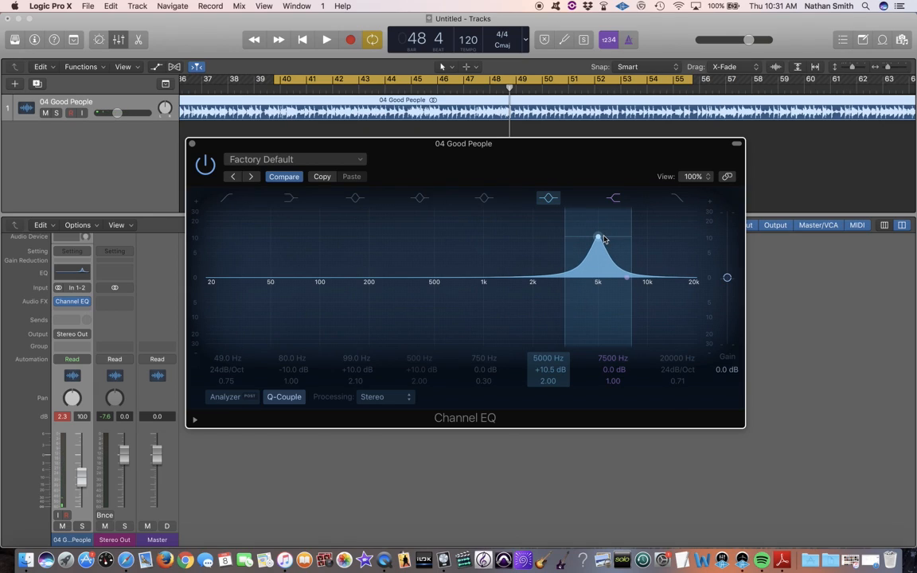
# Audition the 5100 Hz boost in cycle playback, alternating between the bypassed and active Channel EQ and finishing bypassed
pyautogui.click(205, 165)
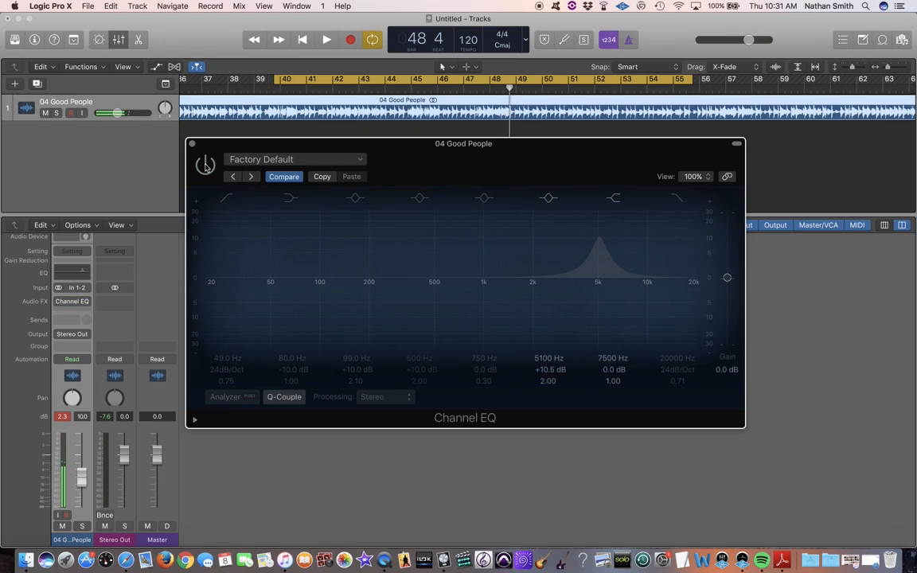
pyautogui.press('space')
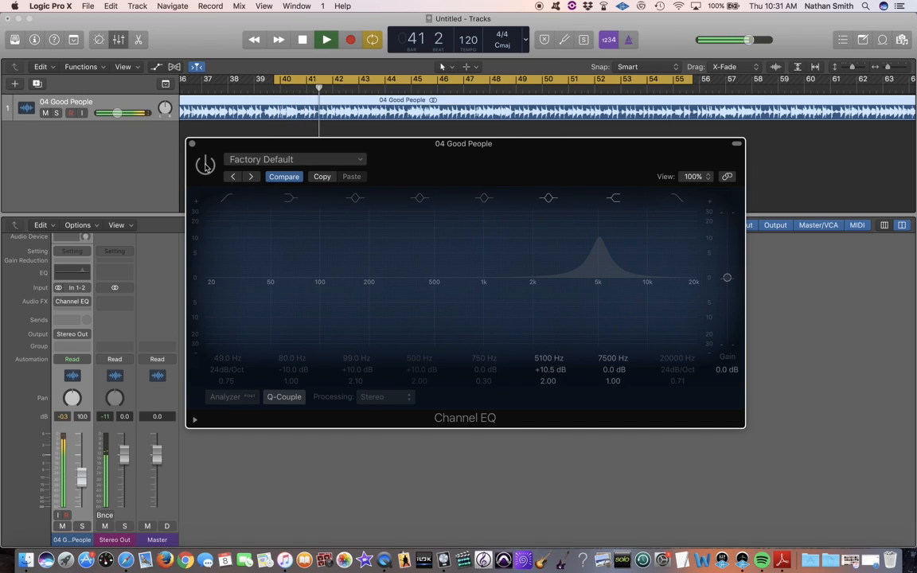
pyautogui.click(205, 164)
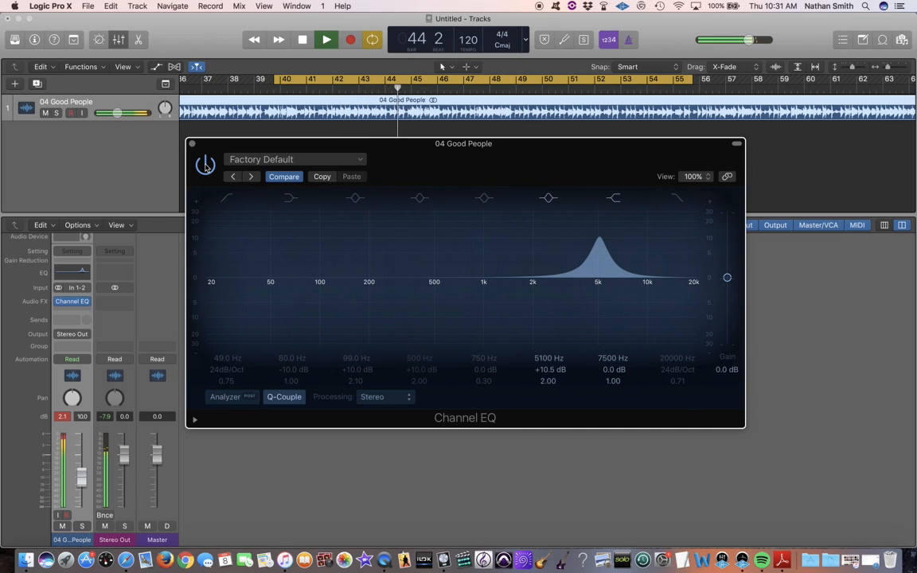
pyautogui.click(206, 165)
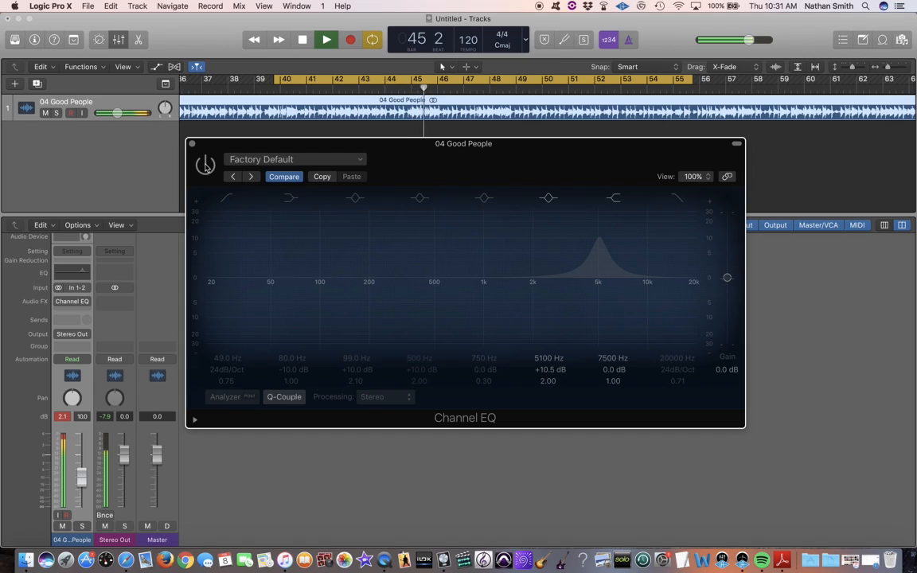
pyautogui.click(205, 165)
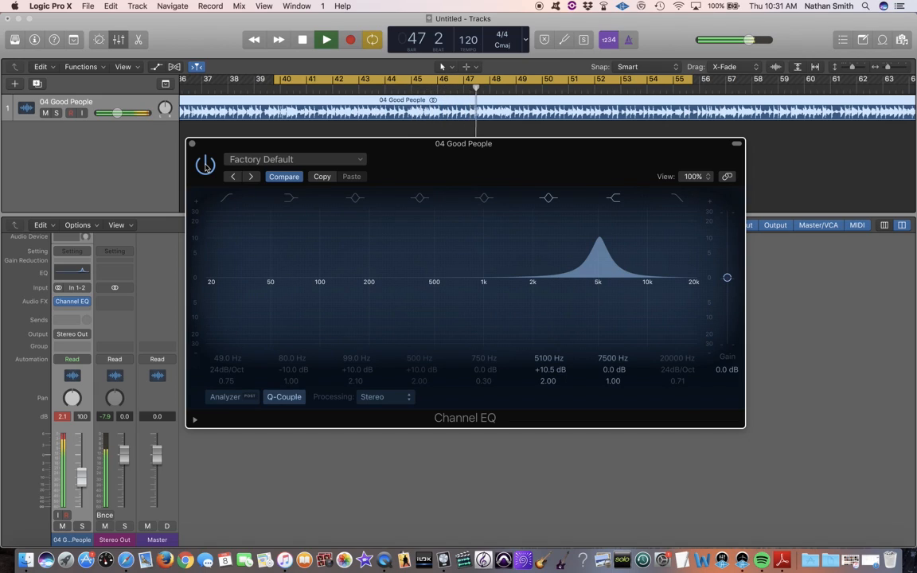
pyautogui.click(205, 164)
pyautogui.press('space')
# Move the 5100 Hz band to 10000 Hz at +10.0 dB and audition it against the bypassed sound, finishing with the Channel EQ active
pyautogui.click(205, 165)
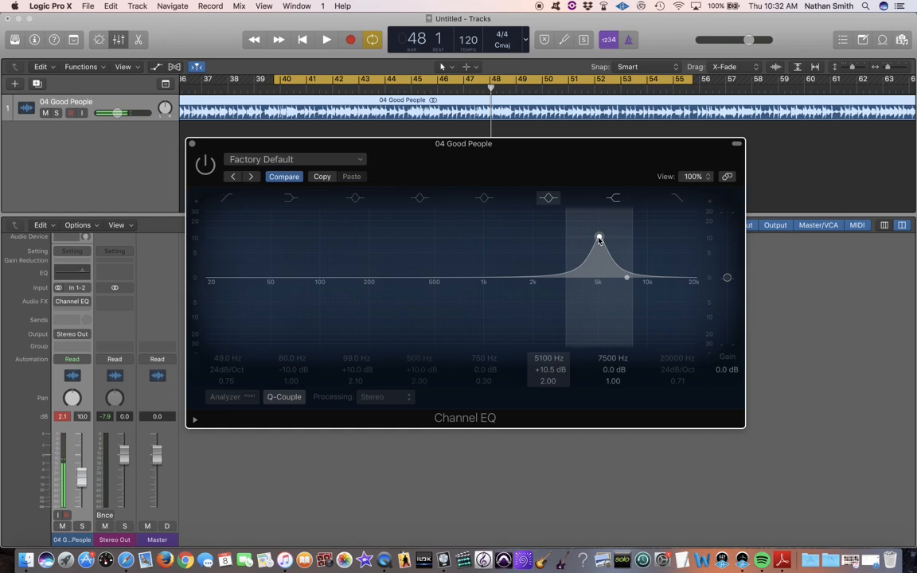
pyautogui.moveTo(599, 240); pyautogui.dragTo(650, 241)
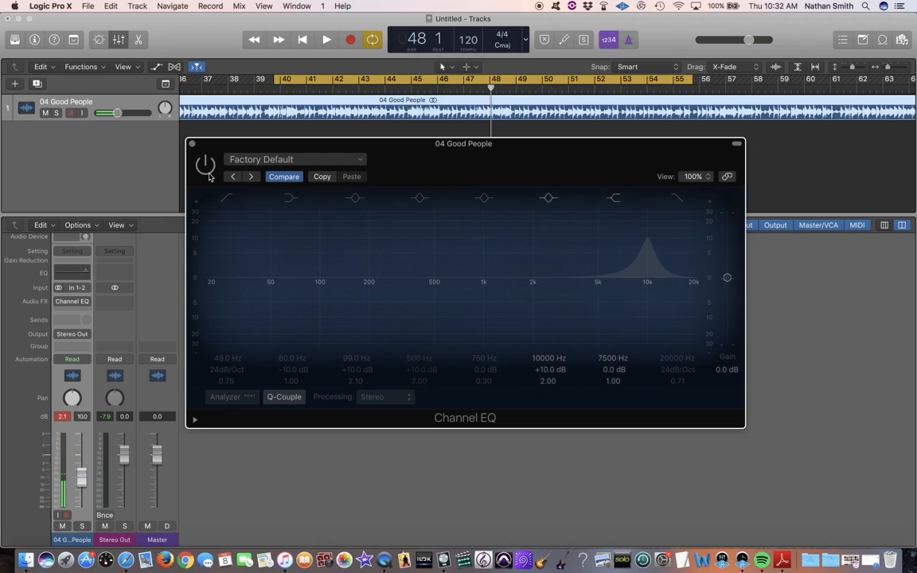
pyautogui.press('space')
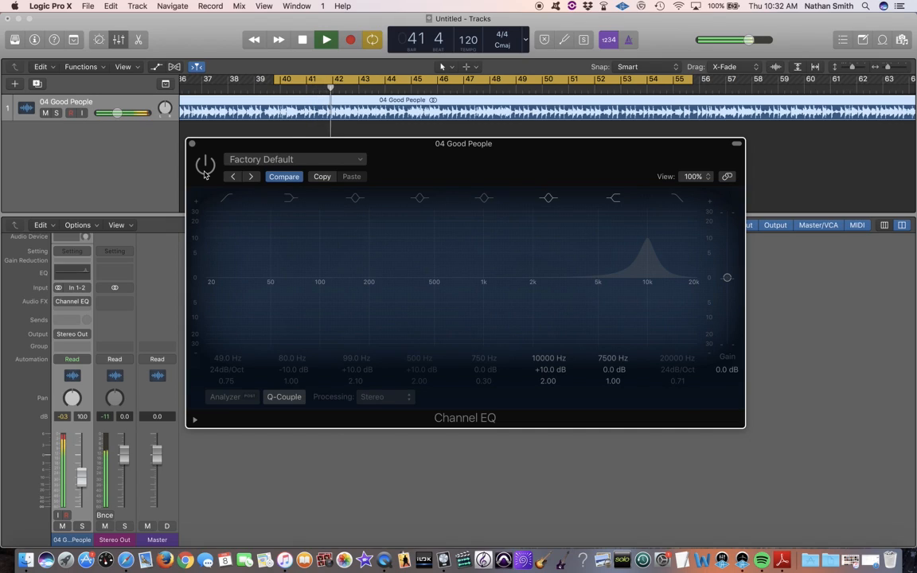
pyautogui.click(204, 171)
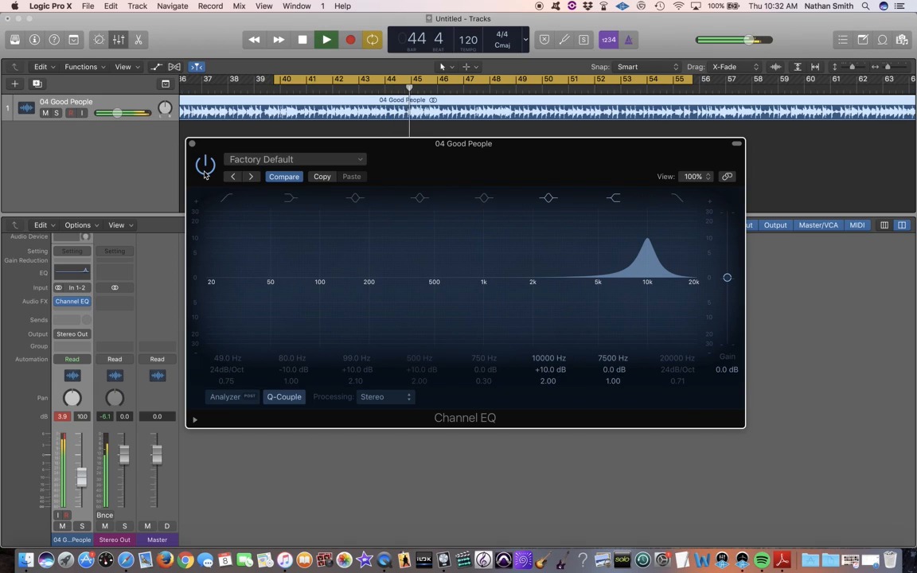
pyautogui.click(205, 172)
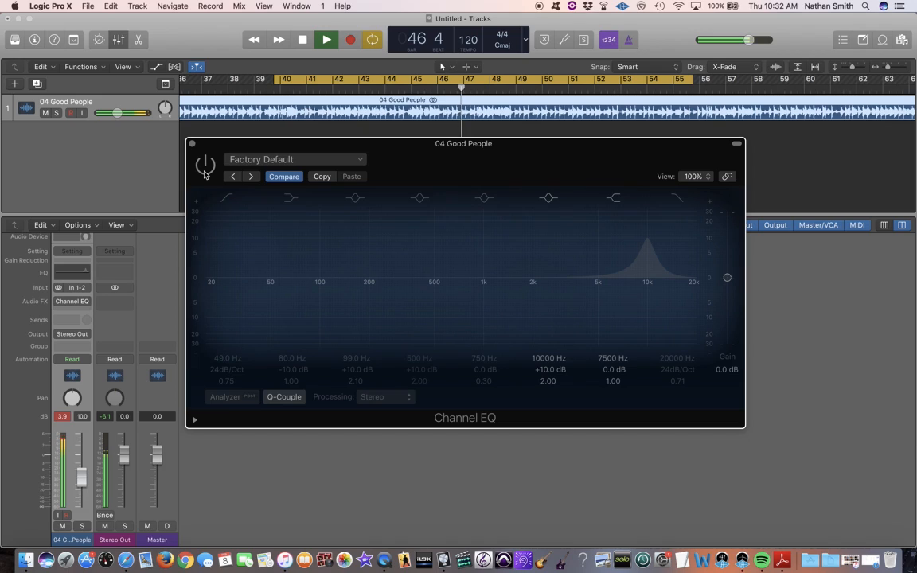
pyautogui.click(205, 172)
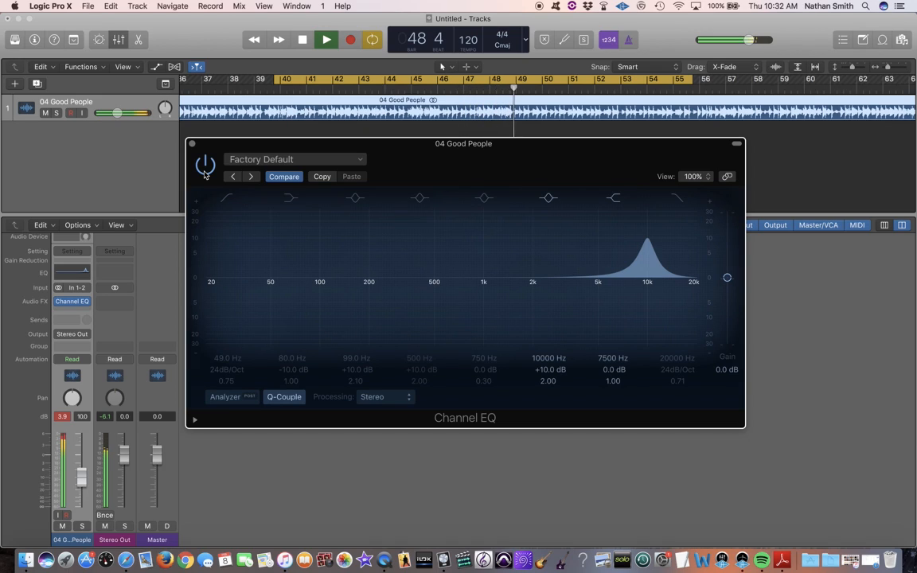
pyautogui.press('space')
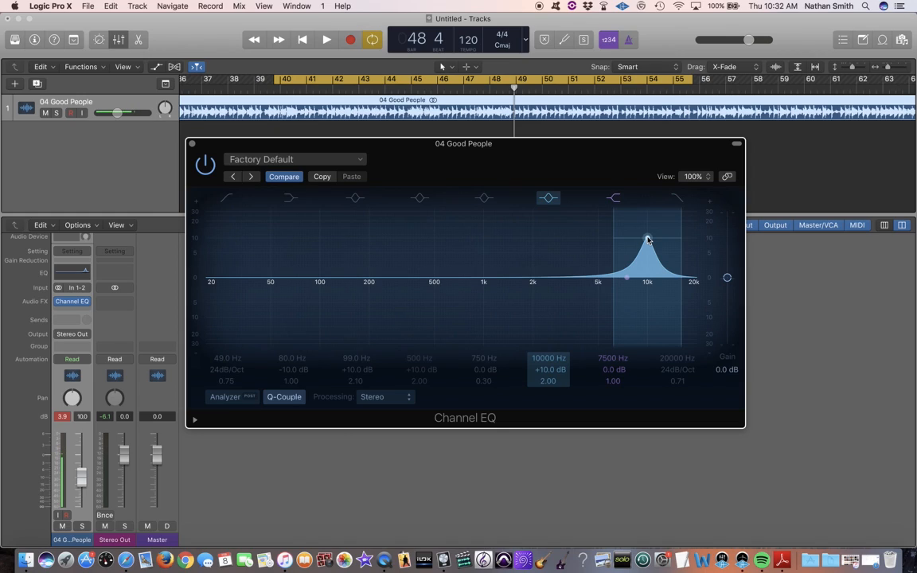
# Move the 10000 Hz band to 20000 Hz at +10.5 dB and audition it against the bypassed sound, finishing with the Channel EQ bypassed
pyautogui.moveTo(648, 239); pyautogui.dragTo(702, 239)
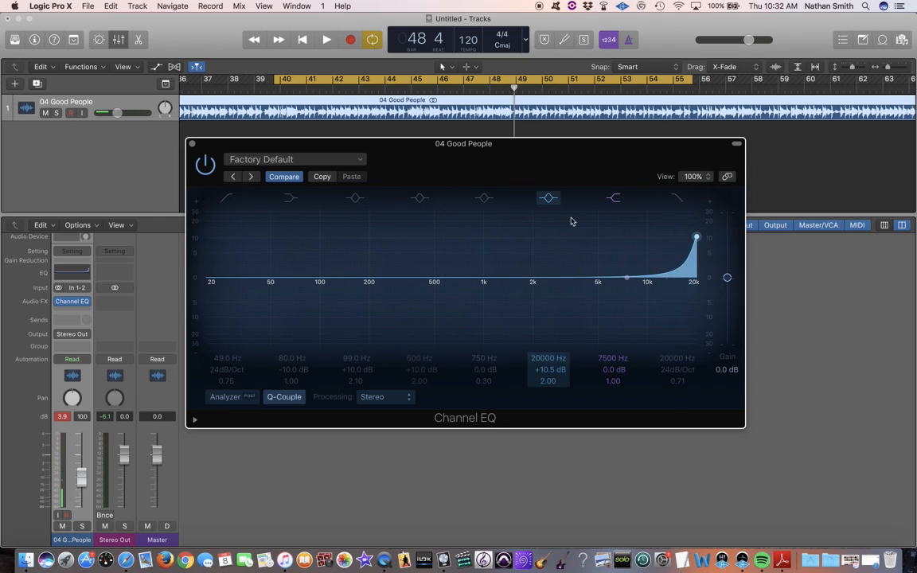
pyautogui.click(208, 166)
pyautogui.press('space')
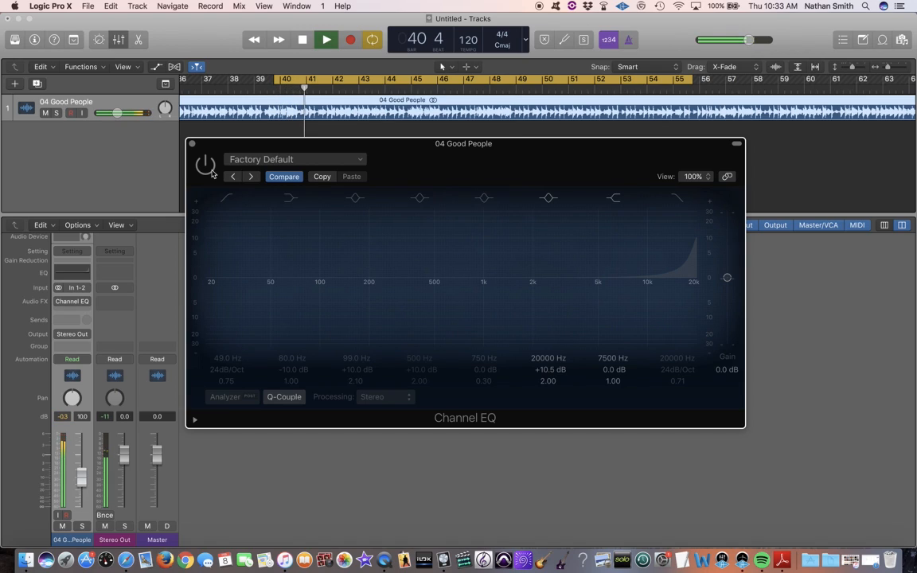
pyautogui.click(208, 172)
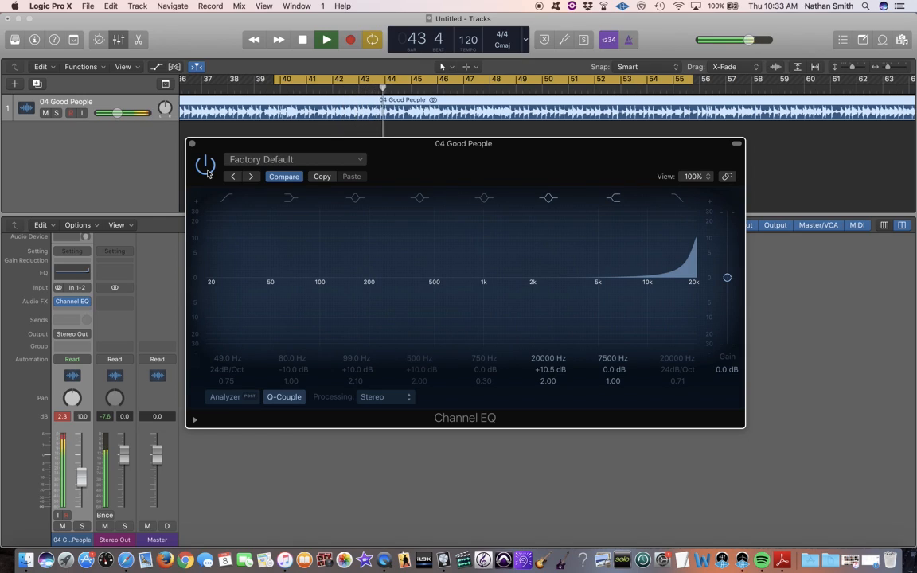
pyautogui.click(207, 172)
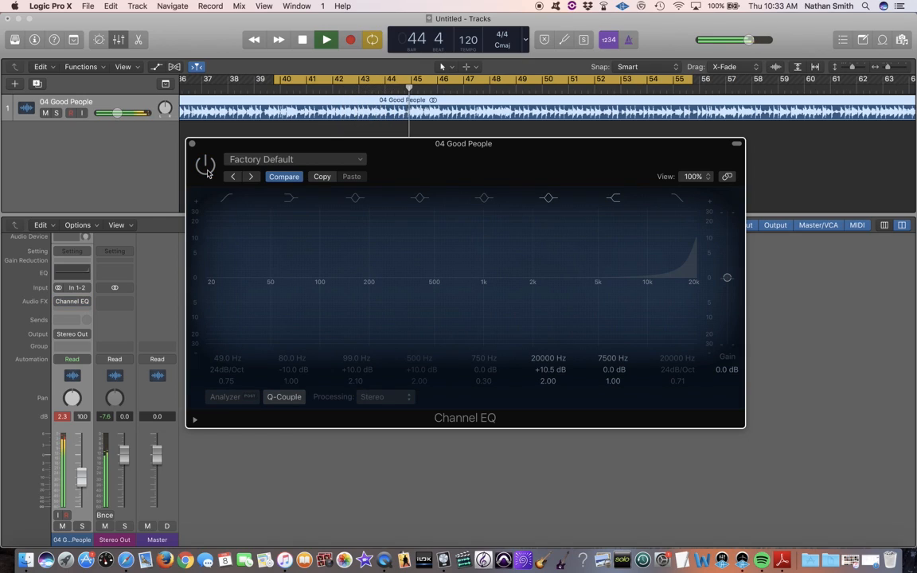
pyautogui.click(206, 166)
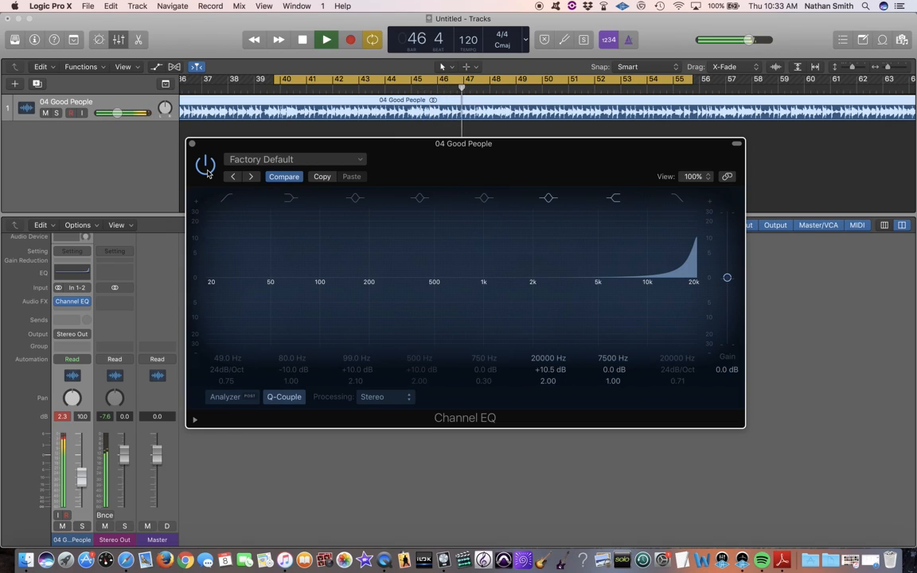
pyautogui.click(206, 169)
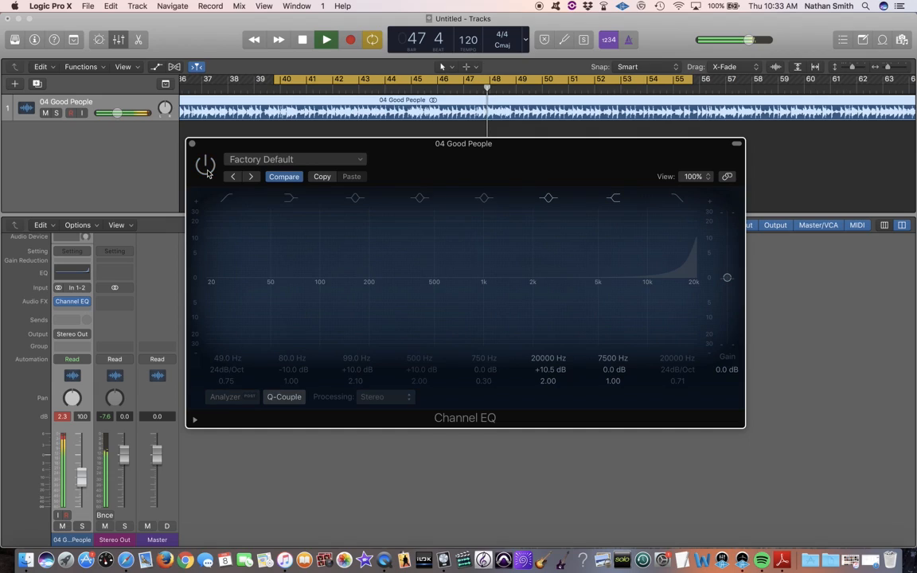
pyautogui.press('space')
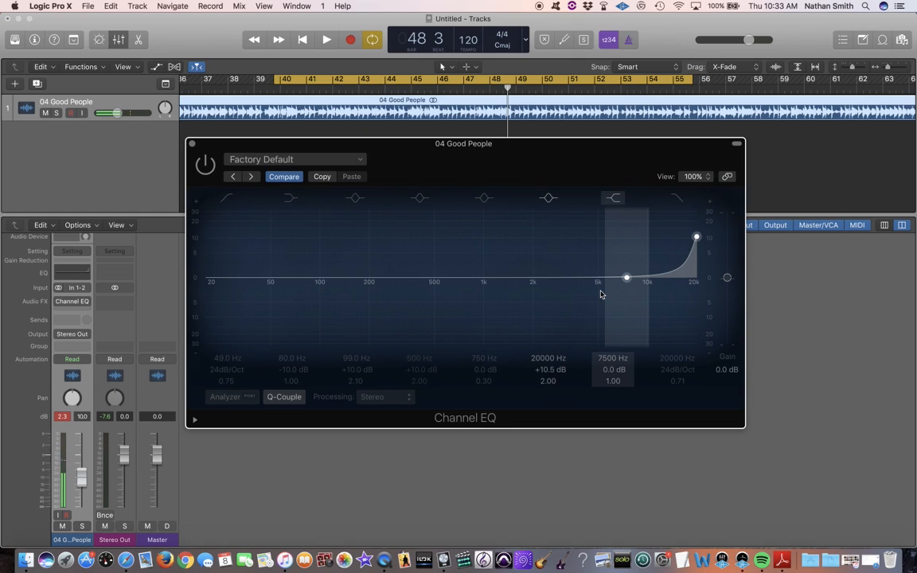
# Switch the Channel EQ on and off with playback stopped, leave it active, and turn off the 20000 Hz band
pyautogui.click(205, 161)
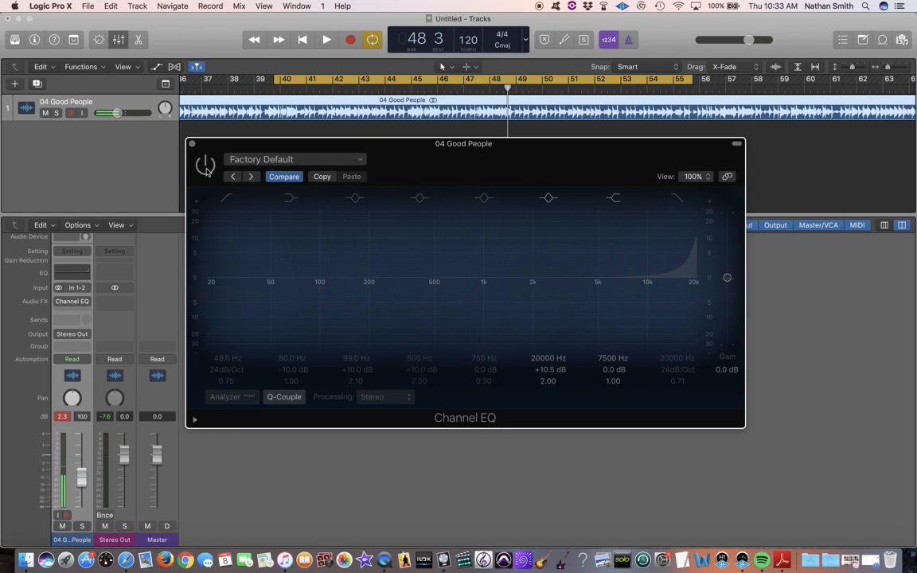
pyautogui.click(205, 161)
pyautogui.click(205, 161)
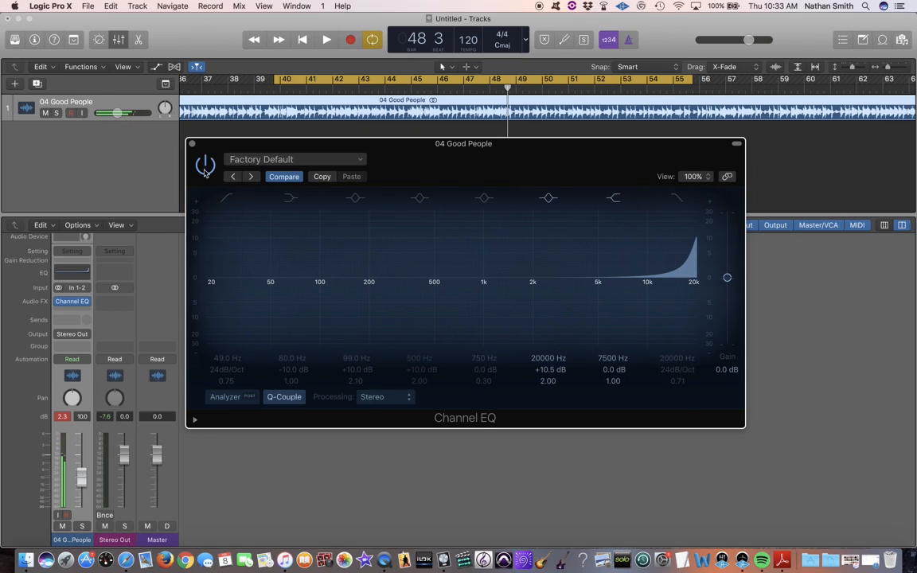
pyautogui.click(205, 161)
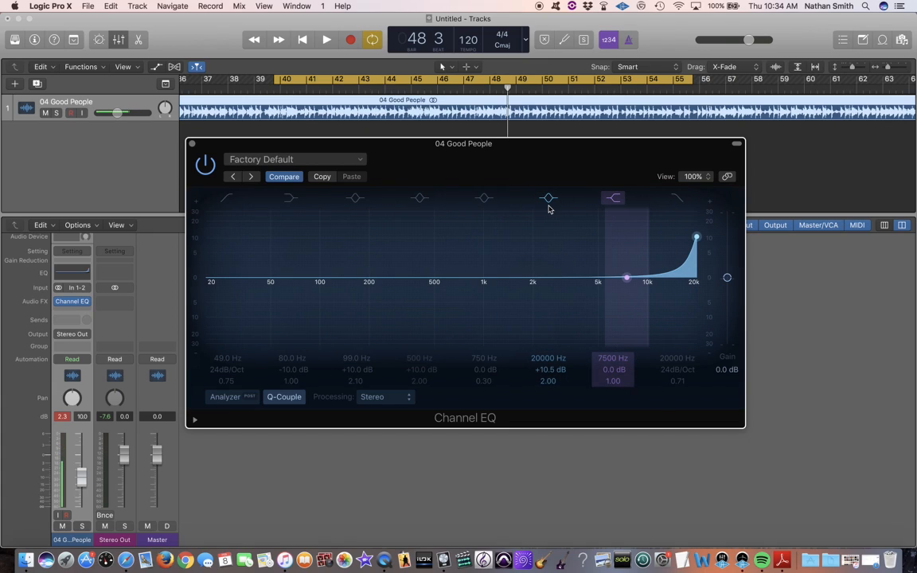
pyautogui.click(548, 201)
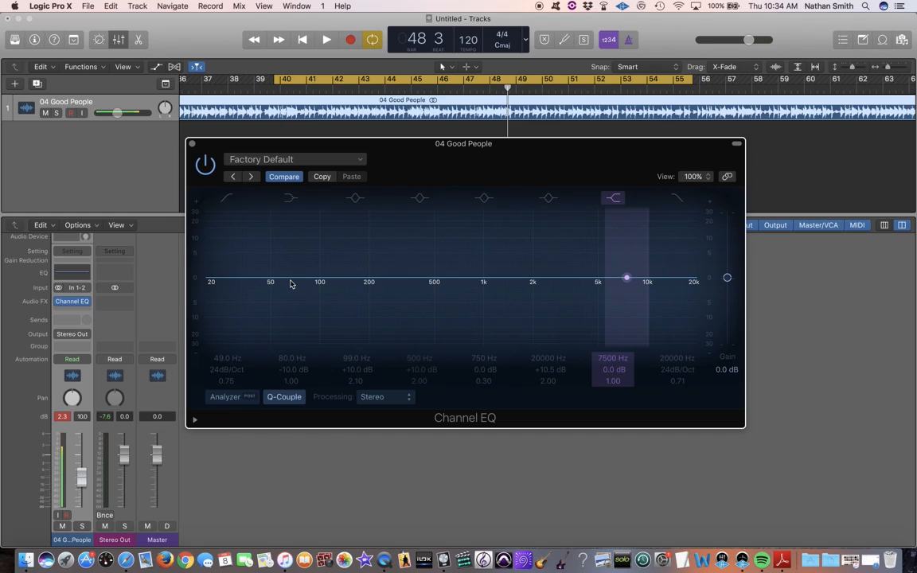
# Turn on the 500 Hz band, change it to a -10.5 dB cut at 510 Hz, and bypass the Channel EQ
pyautogui.click(420, 198)
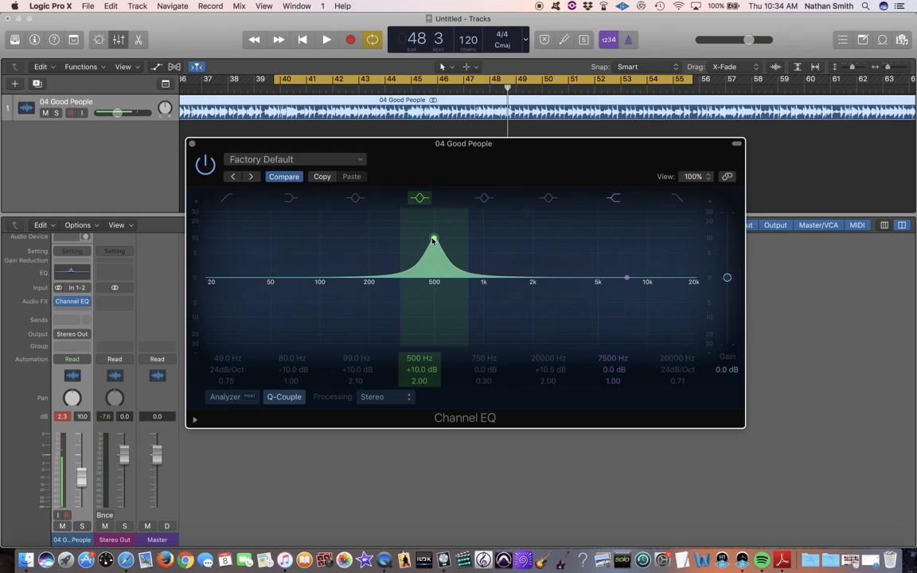
pyautogui.moveTo(436, 241); pyautogui.dragTo(434, 319)
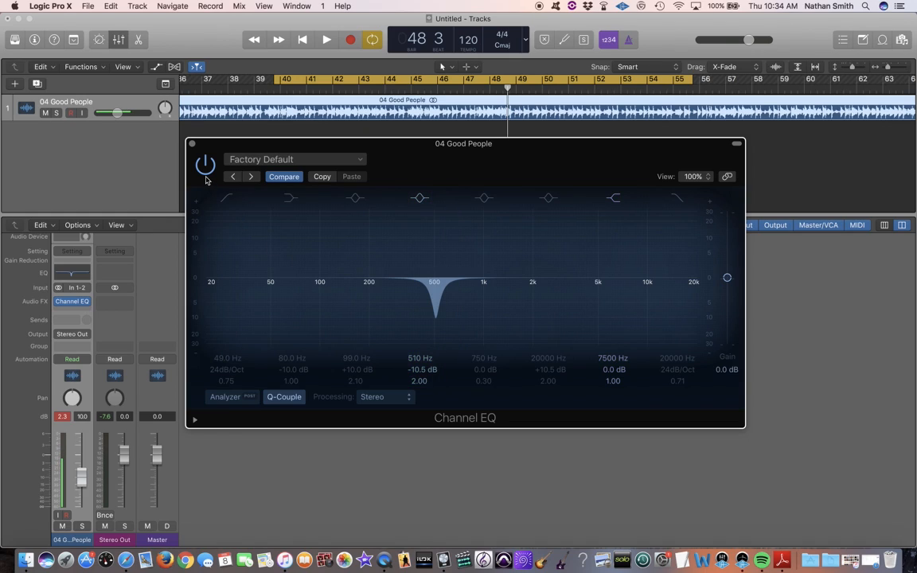
pyautogui.click(206, 168)
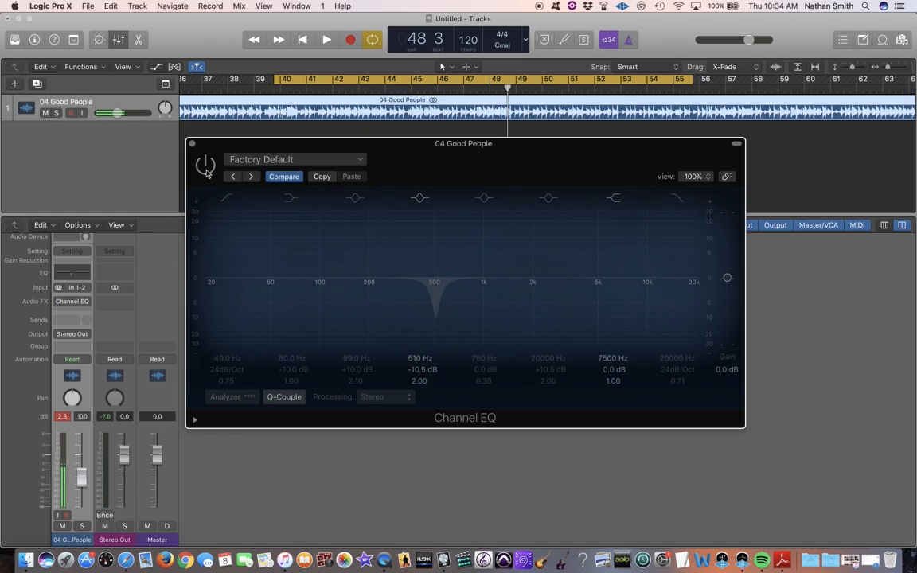
# Play the song and audition the 510 Hz cut against the bypassed sound, then stop playback with the Channel EQ active
pyautogui.press('space')
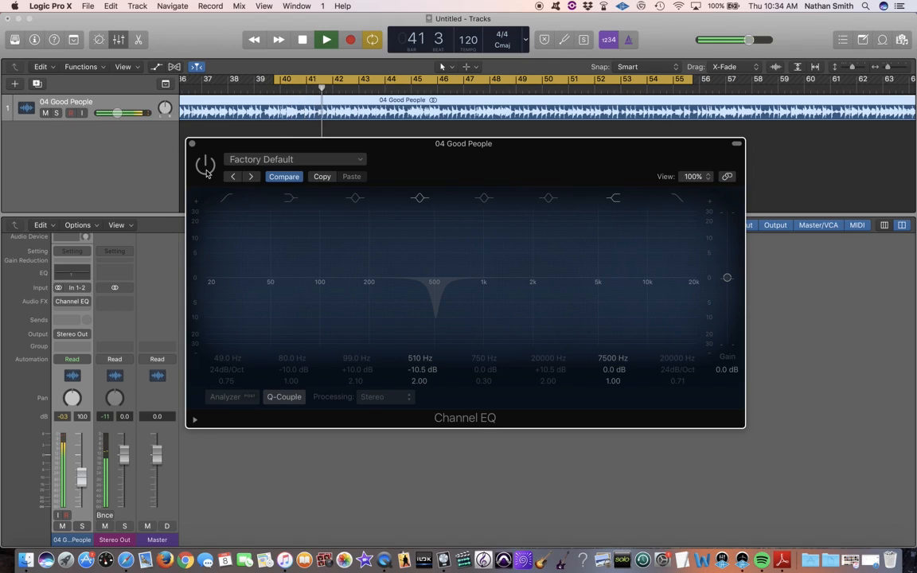
pyautogui.click(205, 168)
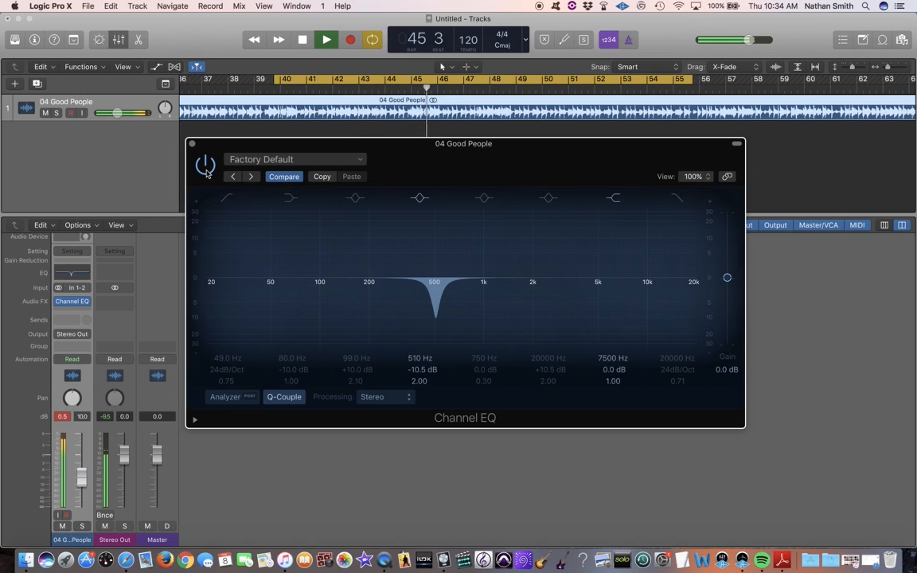
pyautogui.click(206, 169)
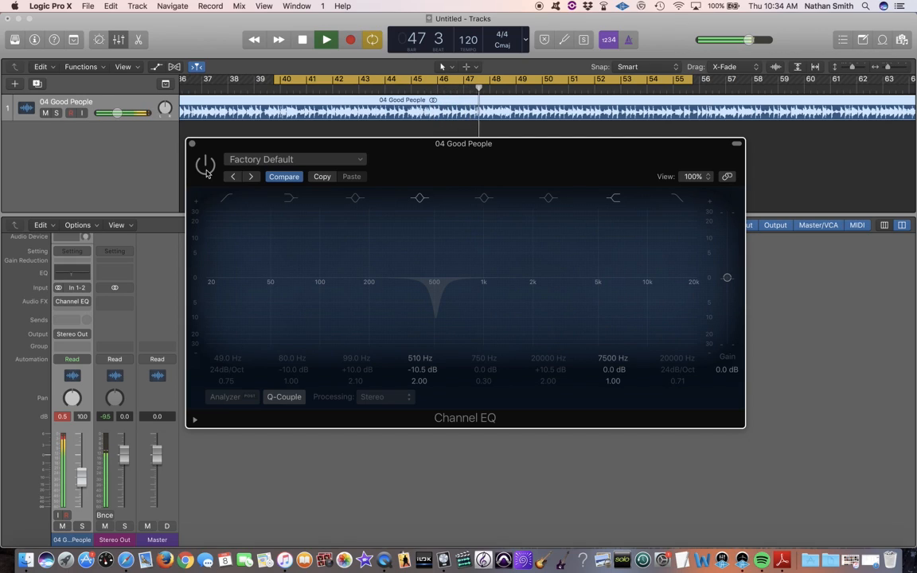
pyautogui.click(206, 171)
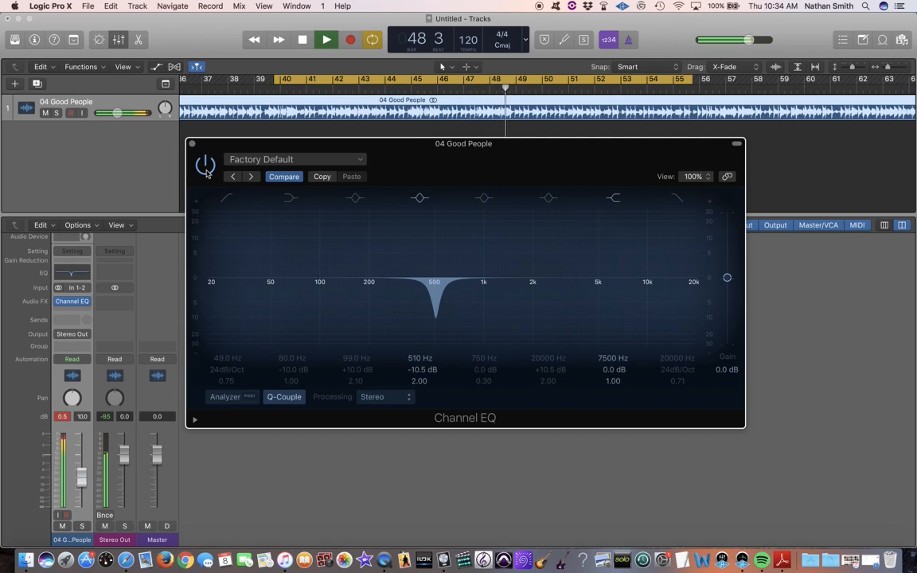
pyautogui.press('space')
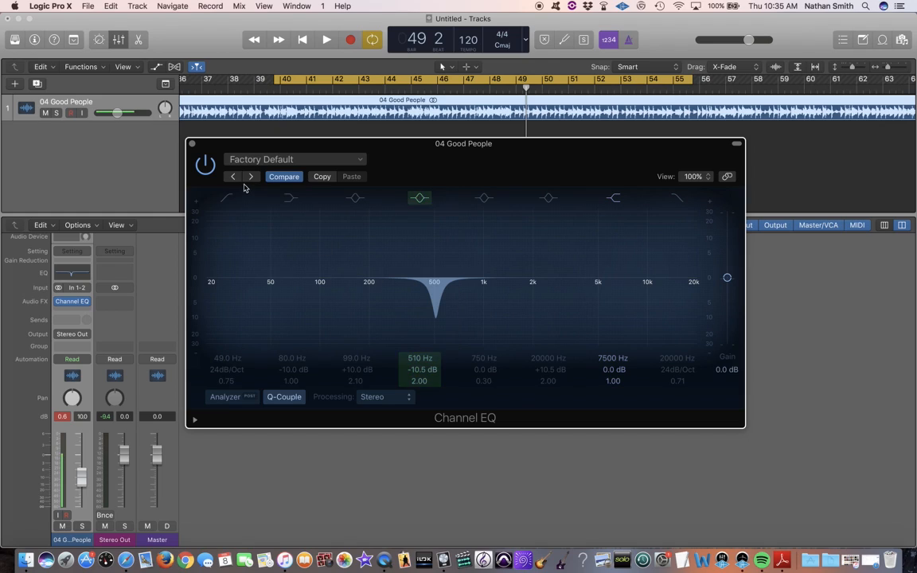
# Toggle the Channel EQ bypass repeatedly with playback stopped to compare the 510 Hz cut on and off, finishing with it active
pyautogui.click(206, 164)
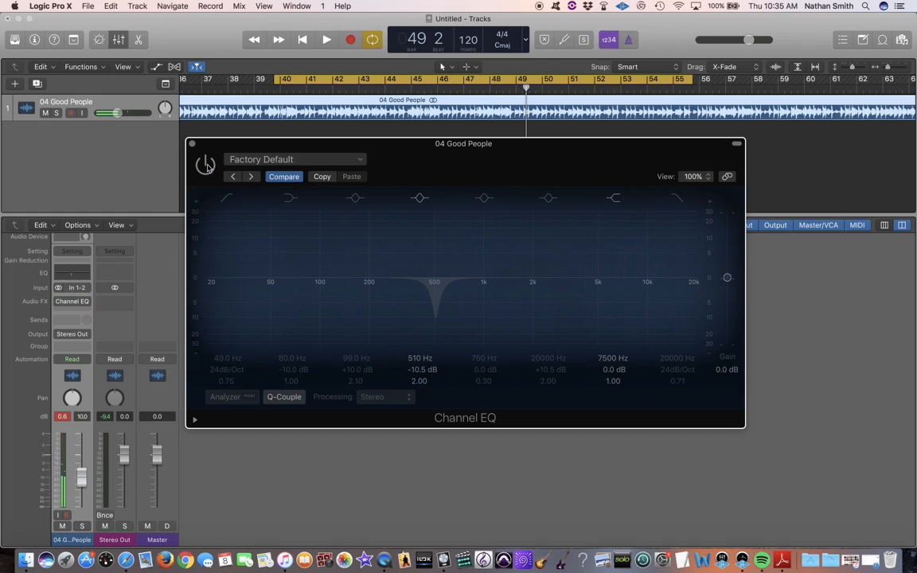
pyautogui.click(205, 164)
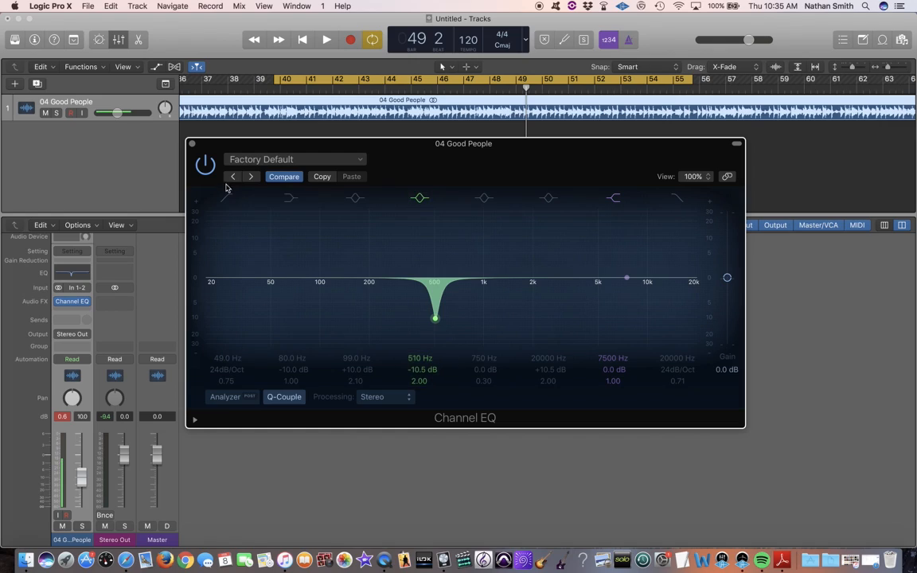
pyautogui.click(199, 162)
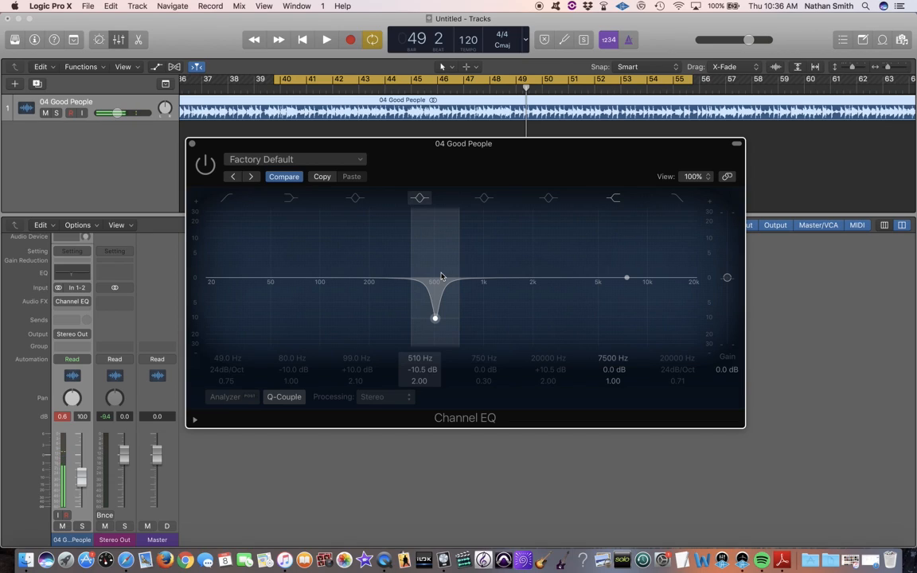
pyautogui.click(205, 165)
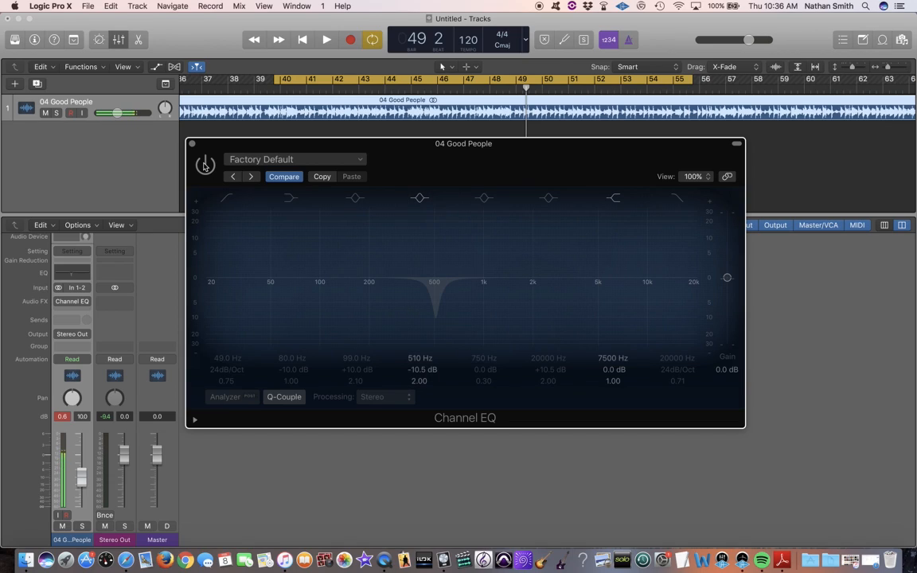
pyautogui.click(204, 165)
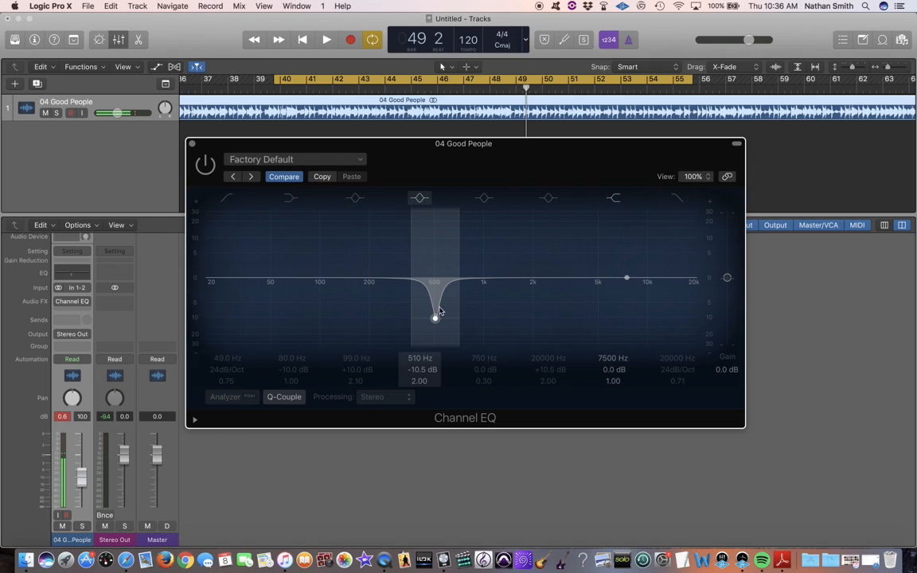
pyautogui.click(212, 170)
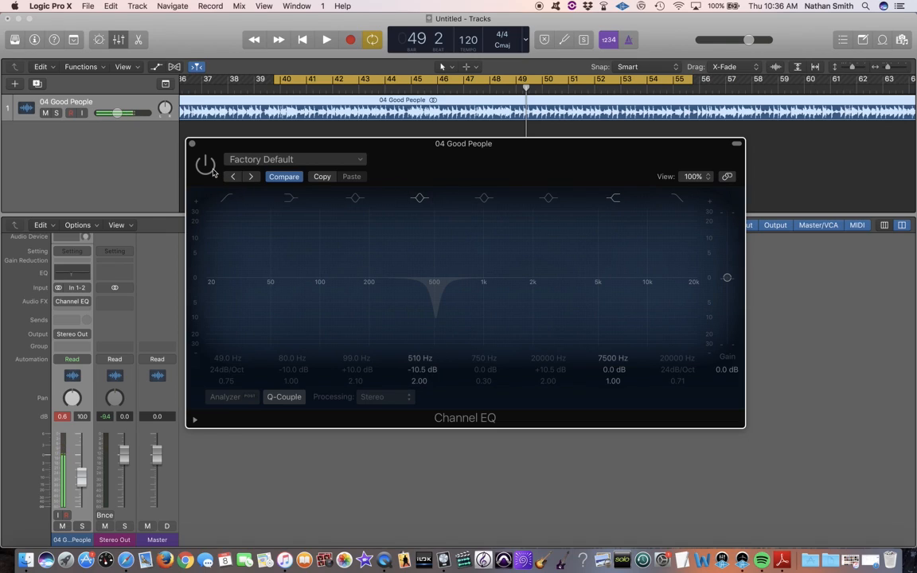
pyautogui.click(205, 165)
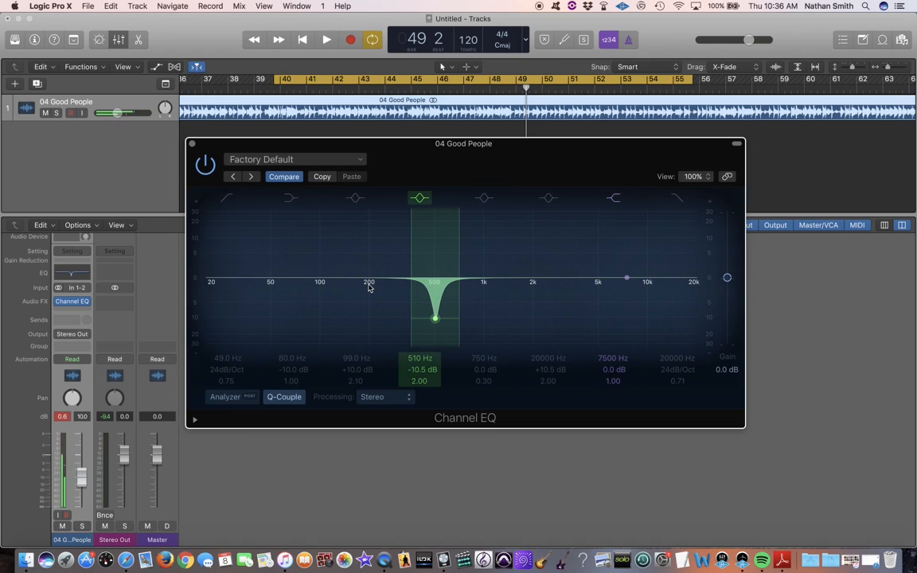